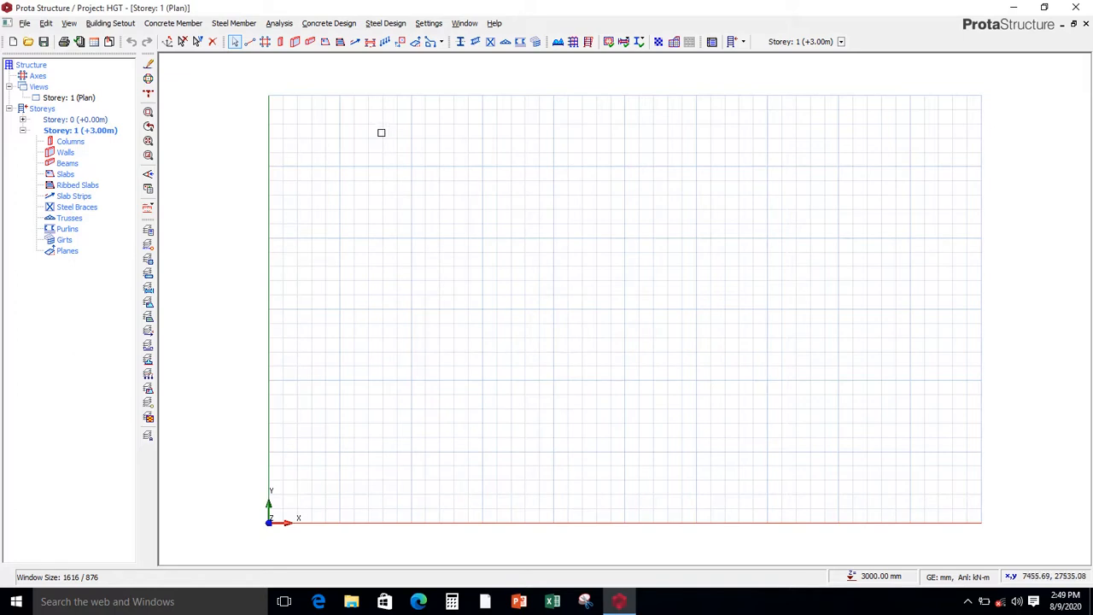
{"action": "left_click", "coordinate": [26, 24]}
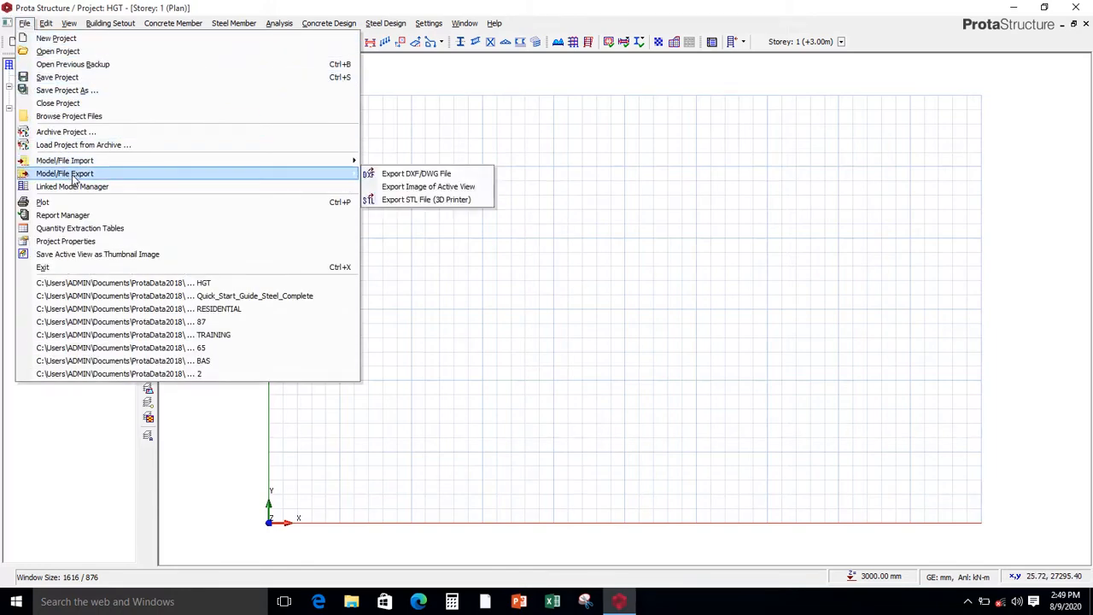
{"action": "mouse_move", "coordinate": [77, 164]}
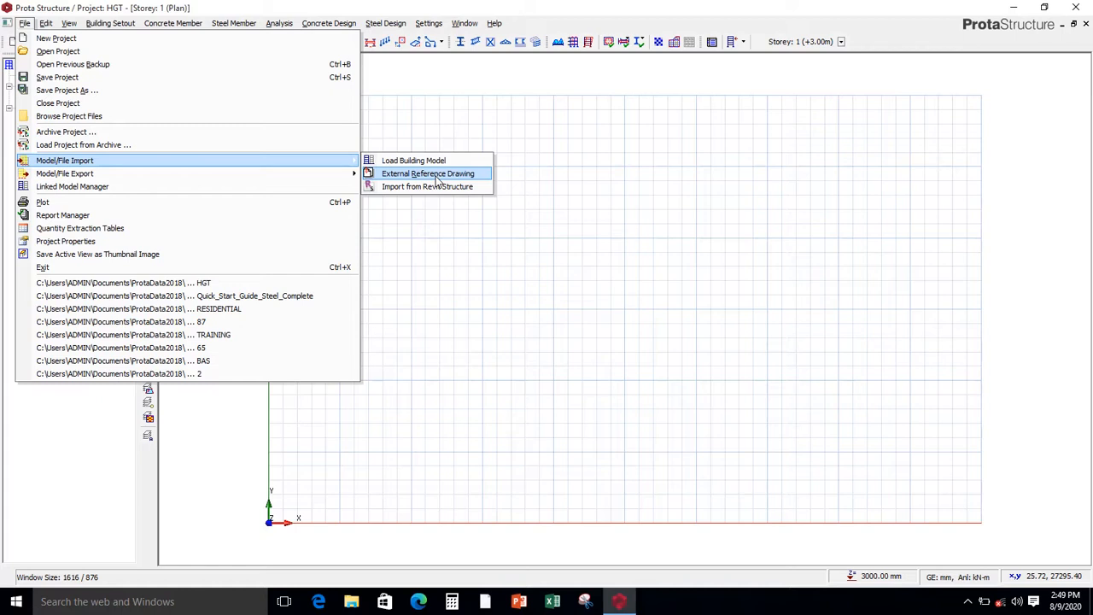
{"action": "left_click", "coordinate": [478, 89]}
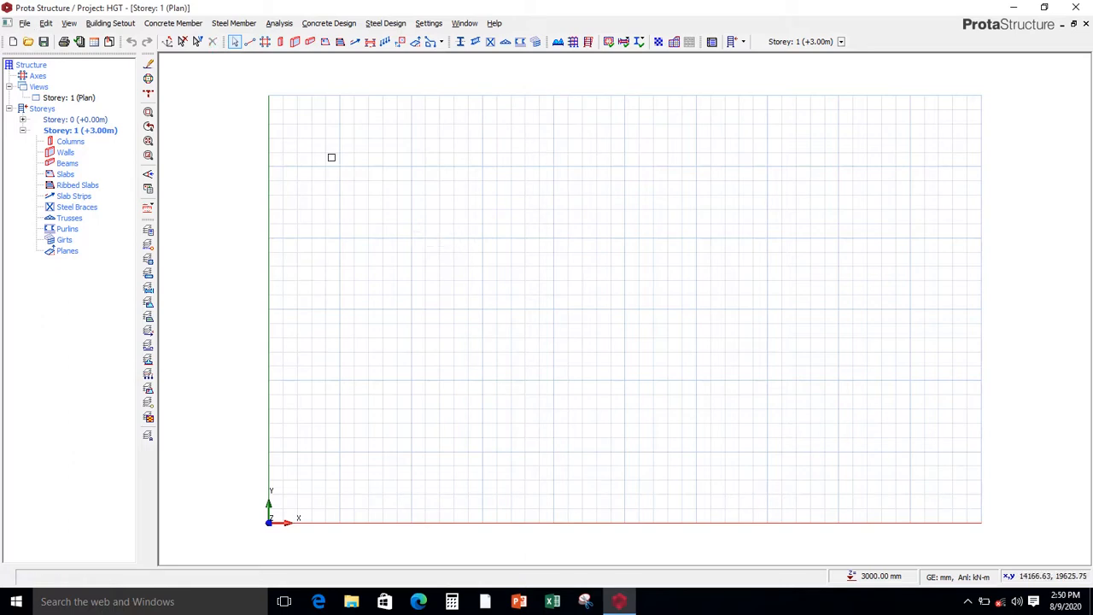
Step: Start the Axis tool and dock the Axis Properties window between the structure tree and the drawing area
{"action": "left_click", "coordinate": [249, 43]}
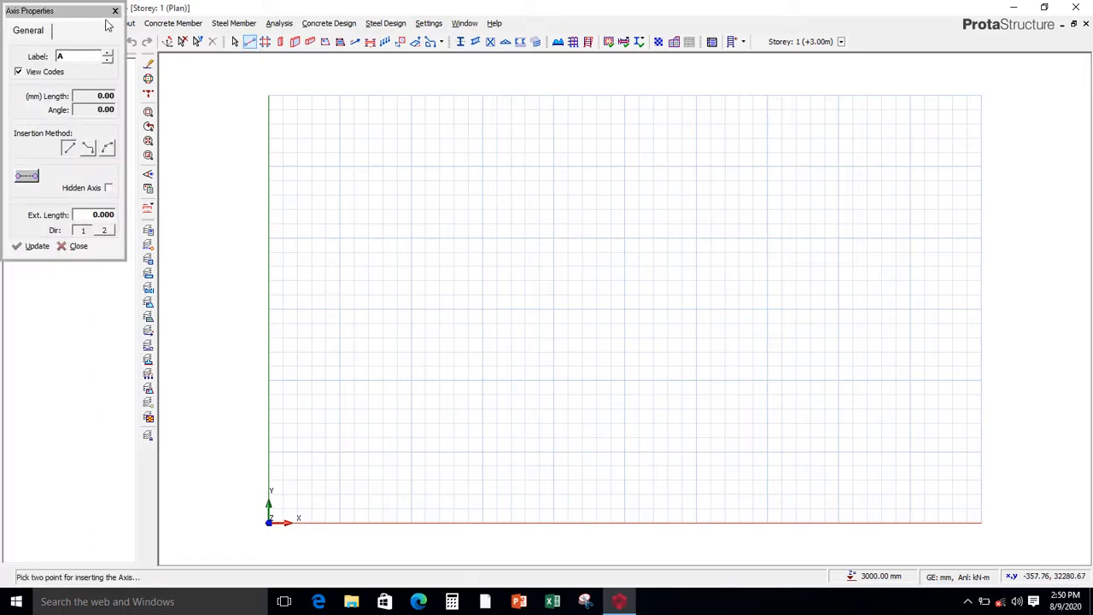
{"action": "left_click_drag", "start_coordinate": [89, 12], "coordinate": [126, 129]}
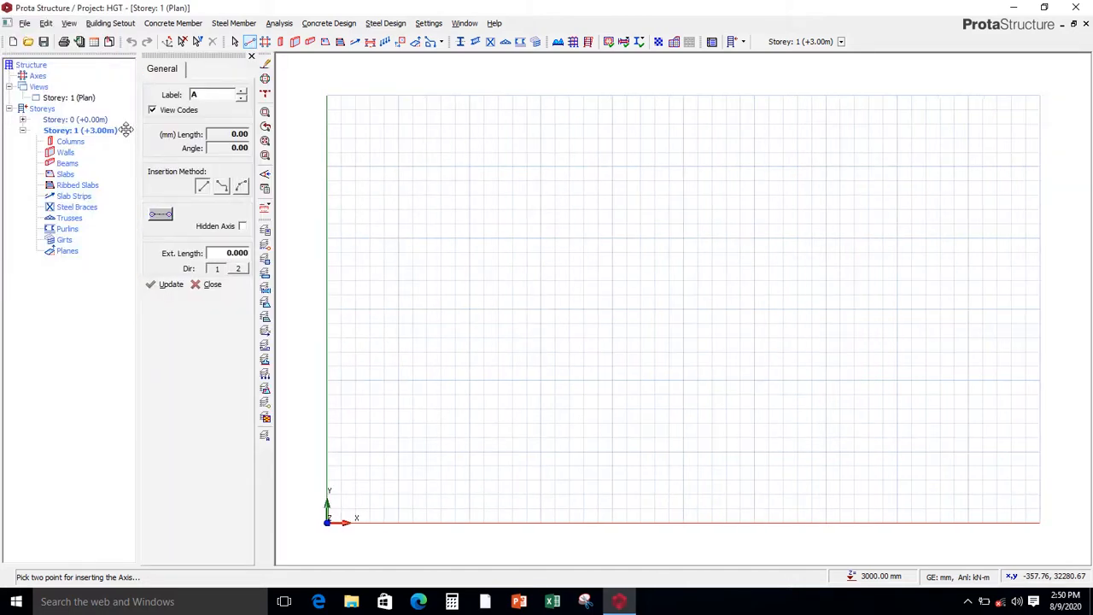
{"action": "left_click_drag", "start_coordinate": [187, 54], "coordinate": [162, 147]}
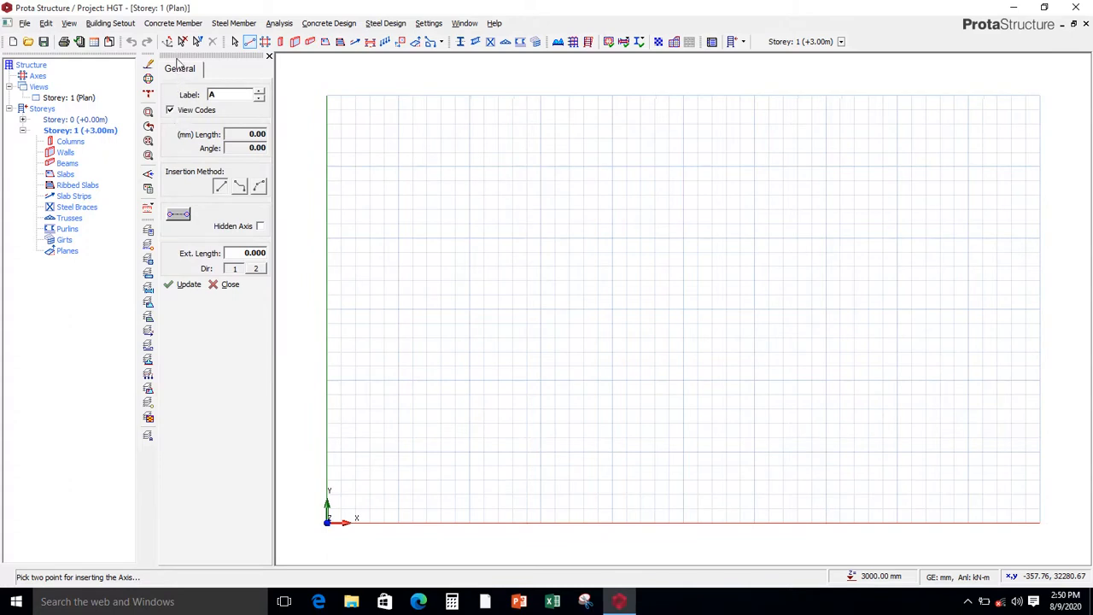
{"action": "left_click_drag", "start_coordinate": [175, 54], "coordinate": [103, 96]}
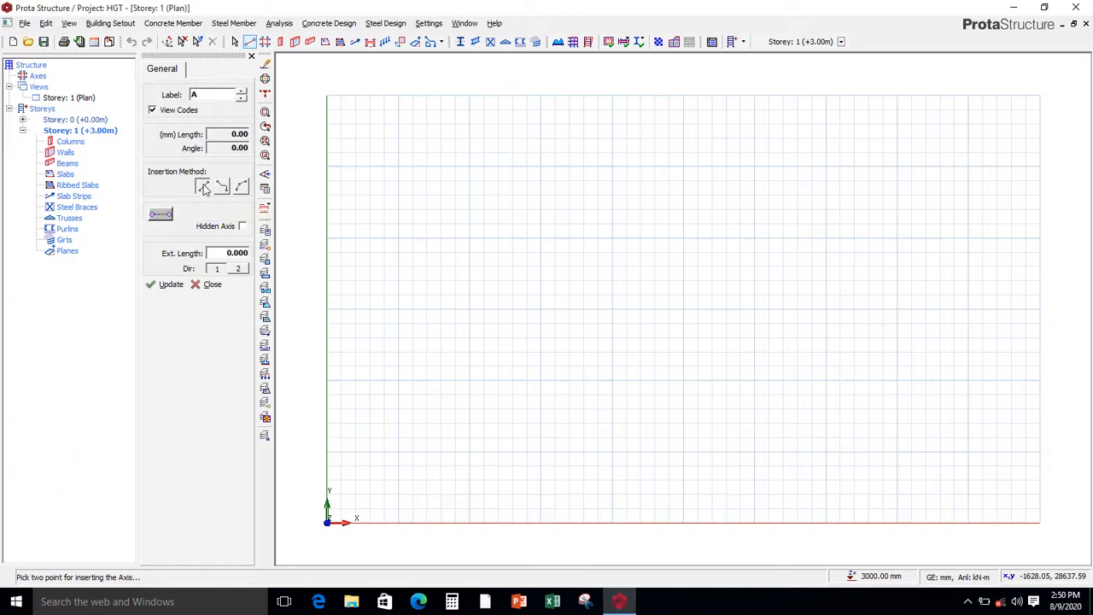
Step: Draw a horizontal axis about 35,060 mm long and a vertical axis about 28,160 mm long crossing it near its left end
{"action": "left_click", "coordinate": [469, 451]}
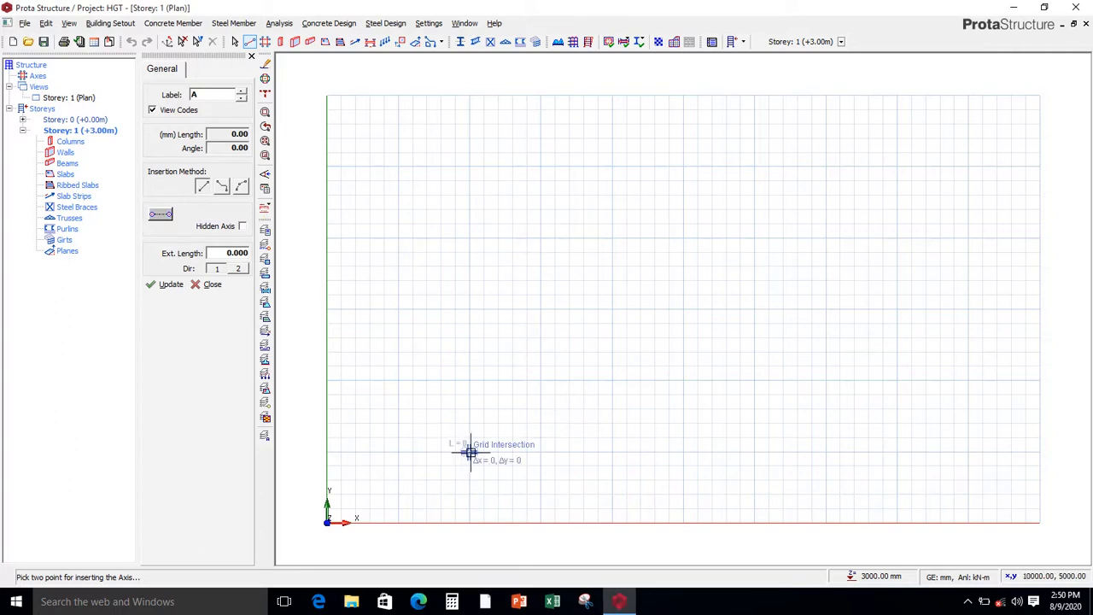
{"action": "left_click", "coordinate": [969, 453]}
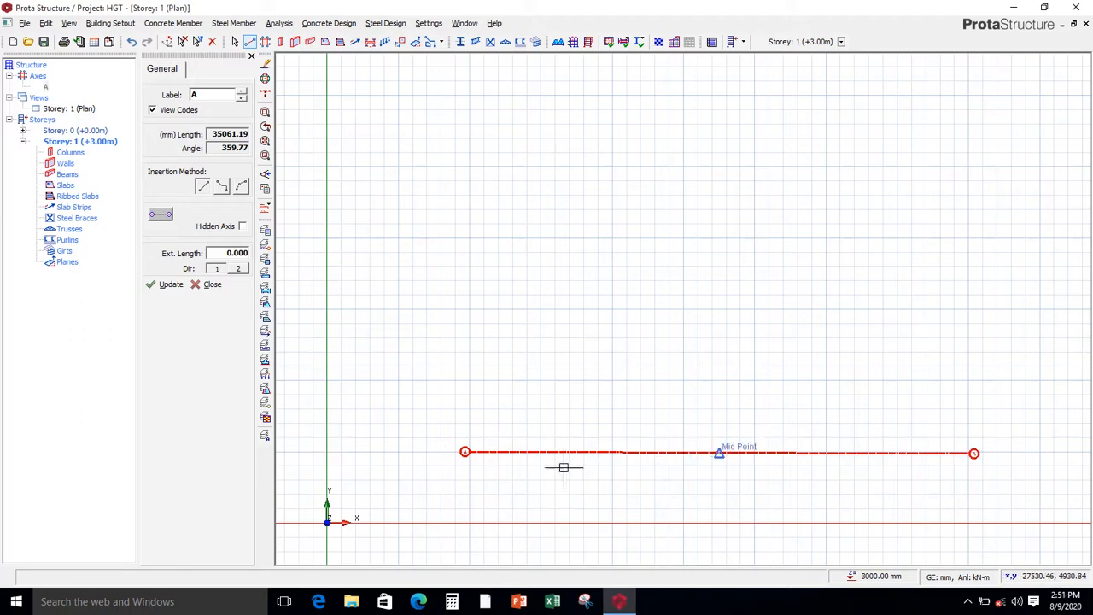
{"action": "left_click", "coordinate": [540, 497]}
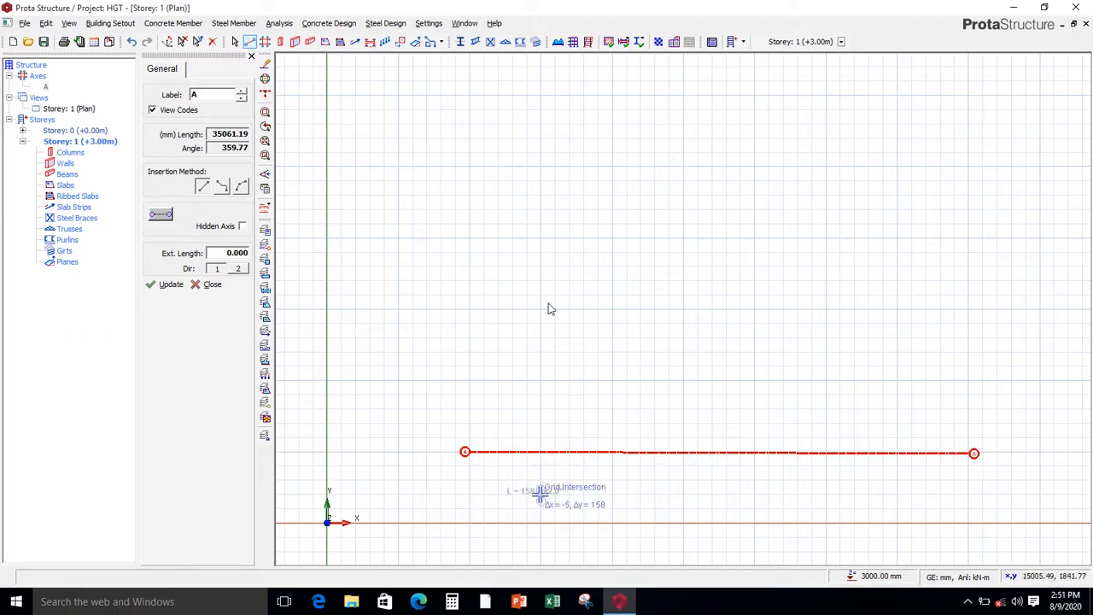
{"action": "left_click", "coordinate": [541, 91]}
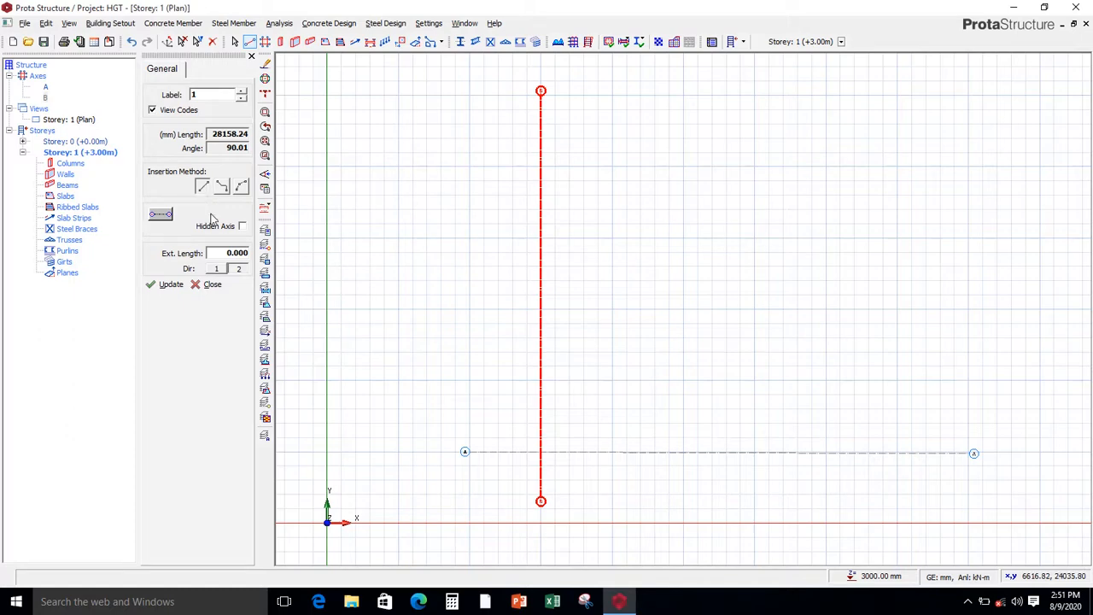
Step: Draw an inclined axis 20000 mm long at 15 degrees, to the right of the vertical axis and above the horizontal one
{"action": "left_click", "coordinate": [265, 273]}
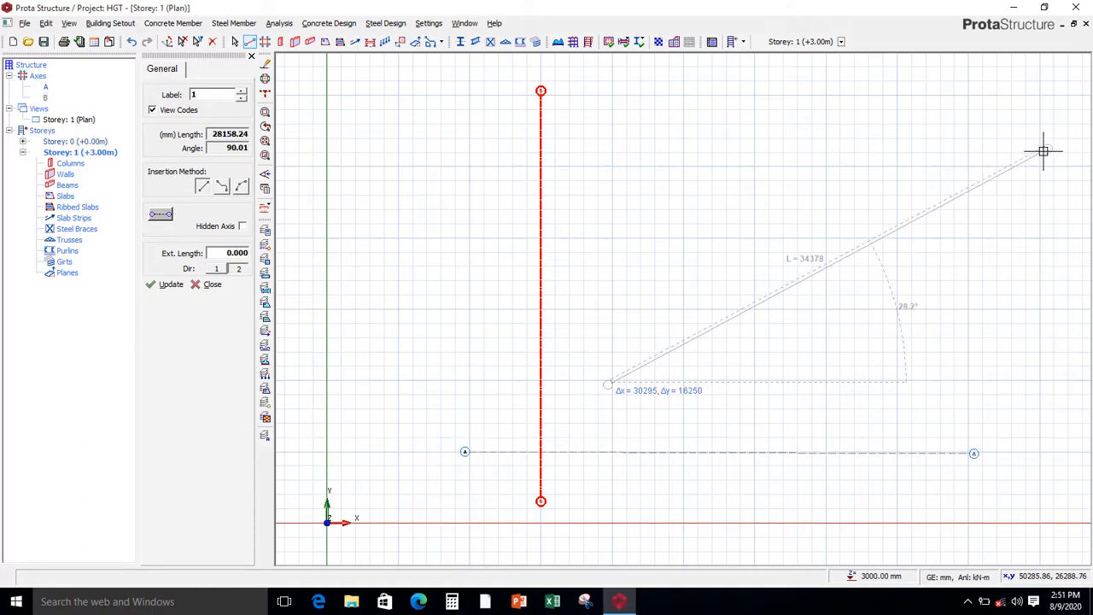
{"action": "key", "text": "Tab"}
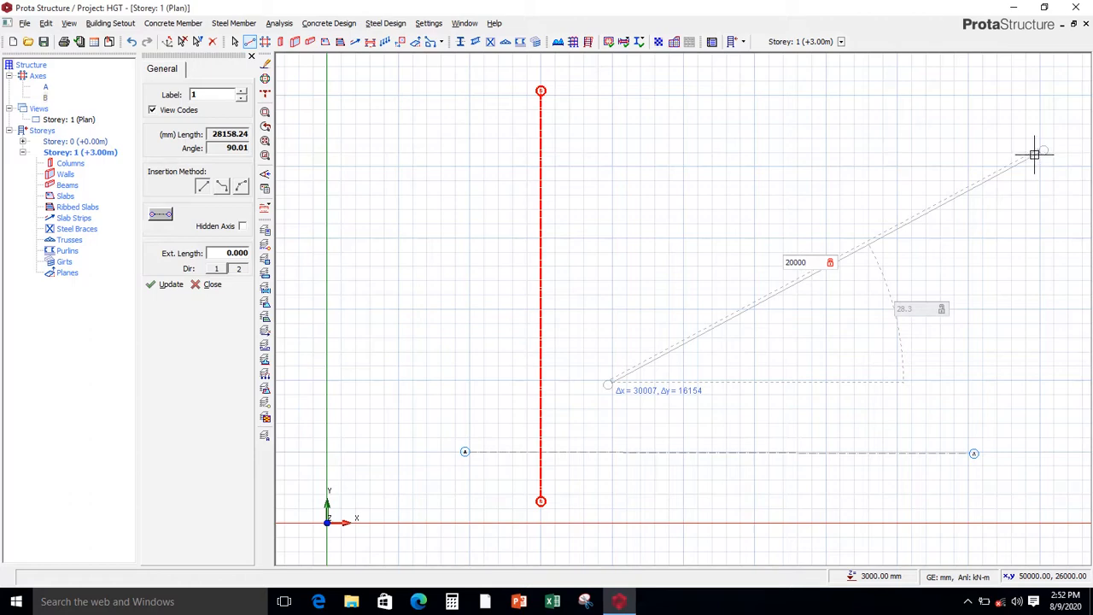
{"action": "key", "text": "Tab"}
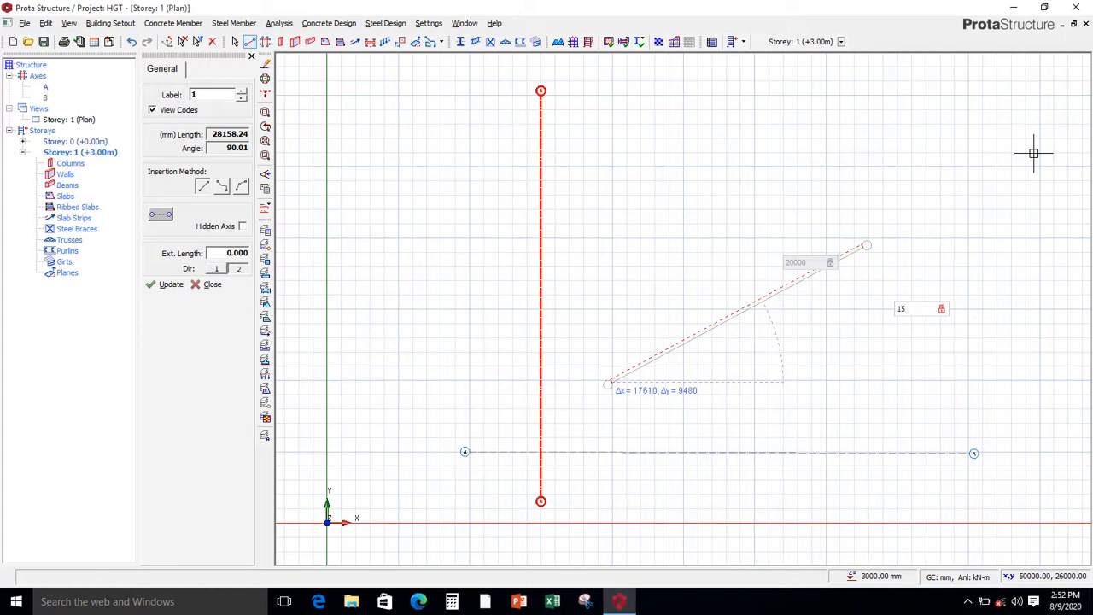
{"action": "key", "text": "Return"}
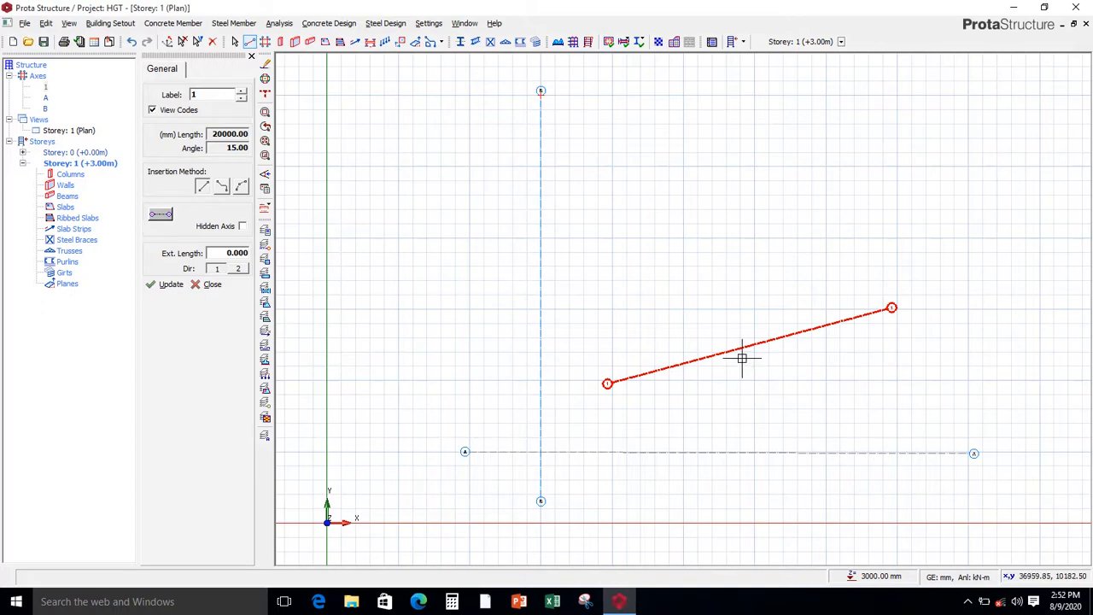
Step: Delete the inclined 15-degree axis
{"action": "scroll", "coordinate": [742, 359], "scroll_direction": "up", "scroll_amount": 2}
{"action": "scroll", "coordinate": [807, 320], "scroll_direction": "up", "scroll_amount": 2}
{"action": "scroll", "coordinate": [807, 322], "scroll_direction": "down", "scroll_amount": 2}
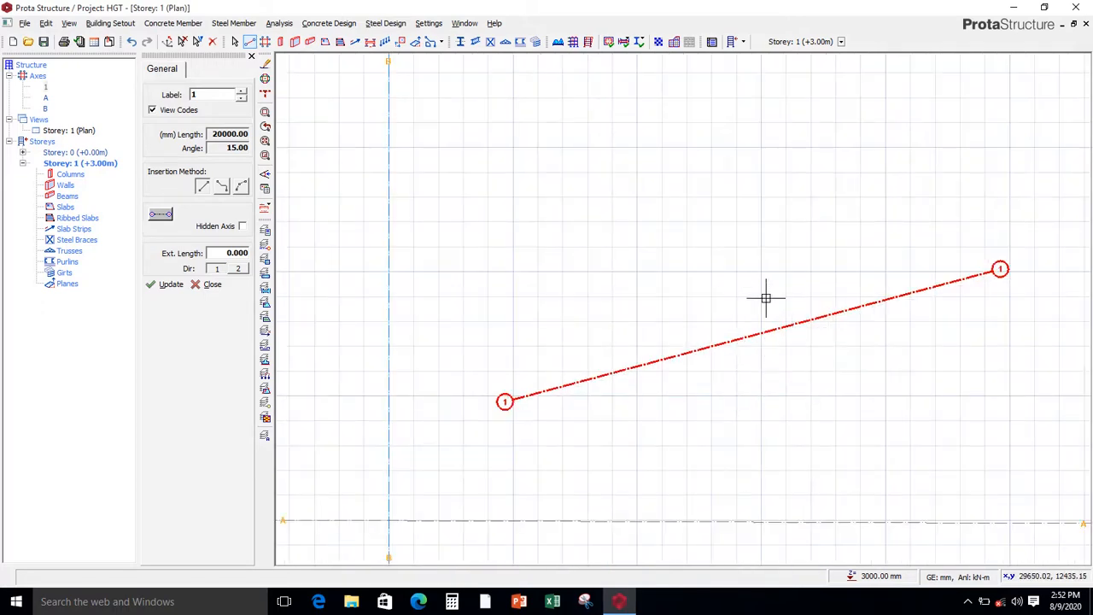
{"action": "scroll", "coordinate": [817, 355], "scroll_direction": "down", "scroll_amount": 3}
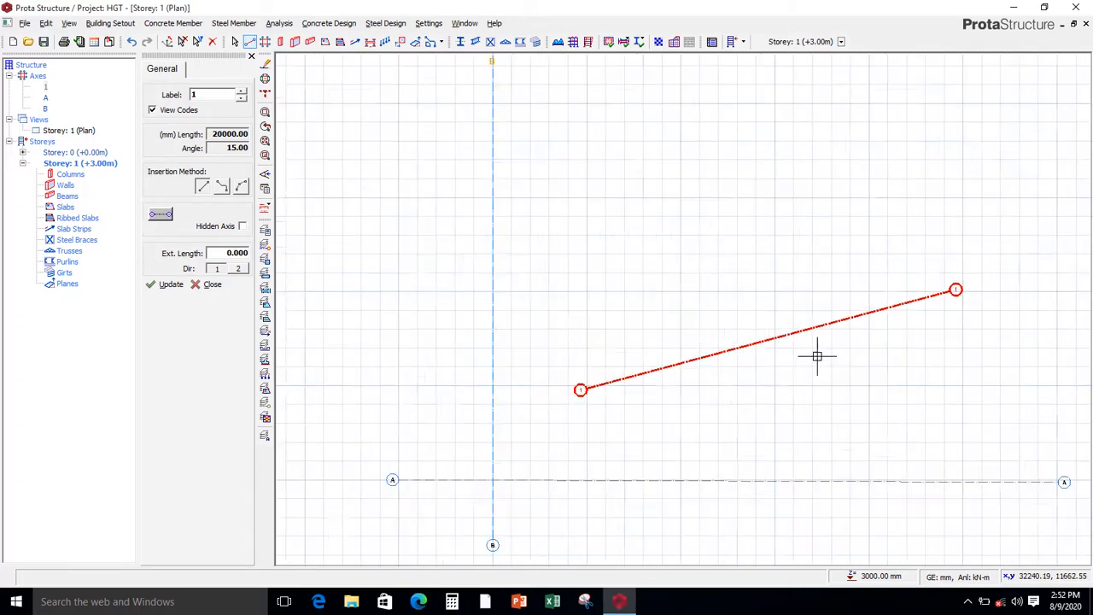
{"action": "scroll", "coordinate": [817, 361], "scroll_direction": "down", "scroll_amount": 1}
{"action": "scroll", "coordinate": [815, 361], "scroll_direction": "up", "scroll_amount": 1}
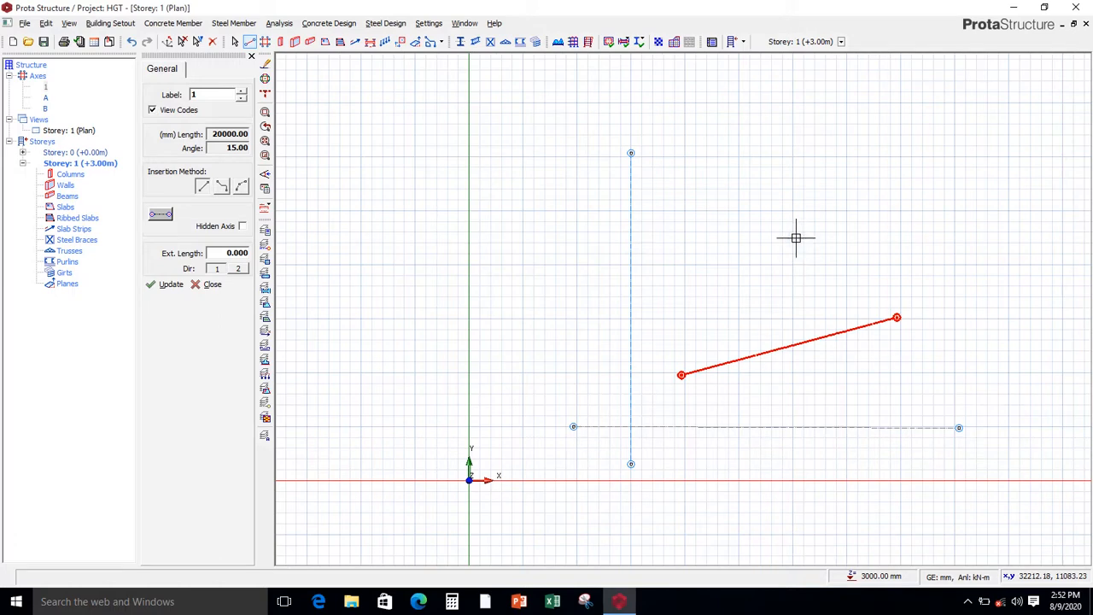
{"action": "right_click", "coordinate": [805, 297]}
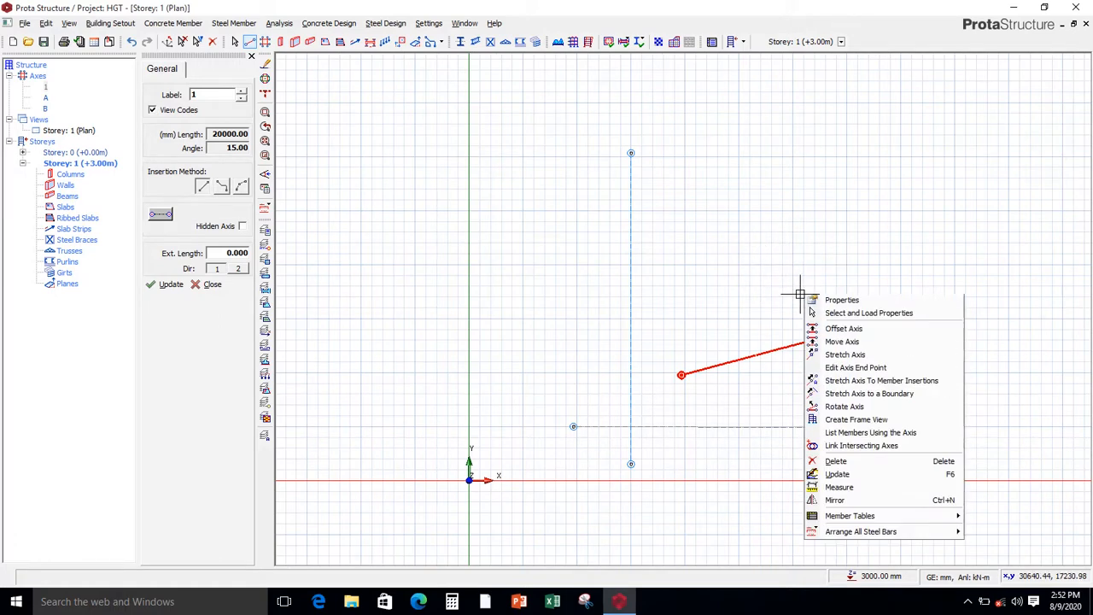
{"action": "left_click", "coordinate": [857, 465]}
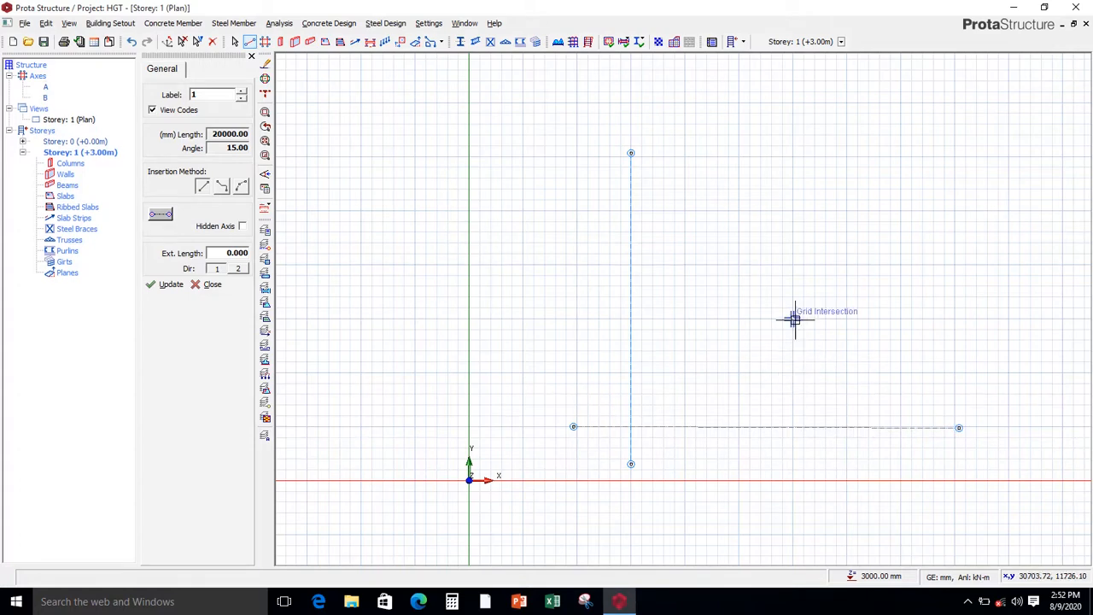
Step: Draw a four-segment polyline axis about 53,070 mm long, rising to the right of the vertical axis
{"action": "left_click", "coordinate": [221, 190]}
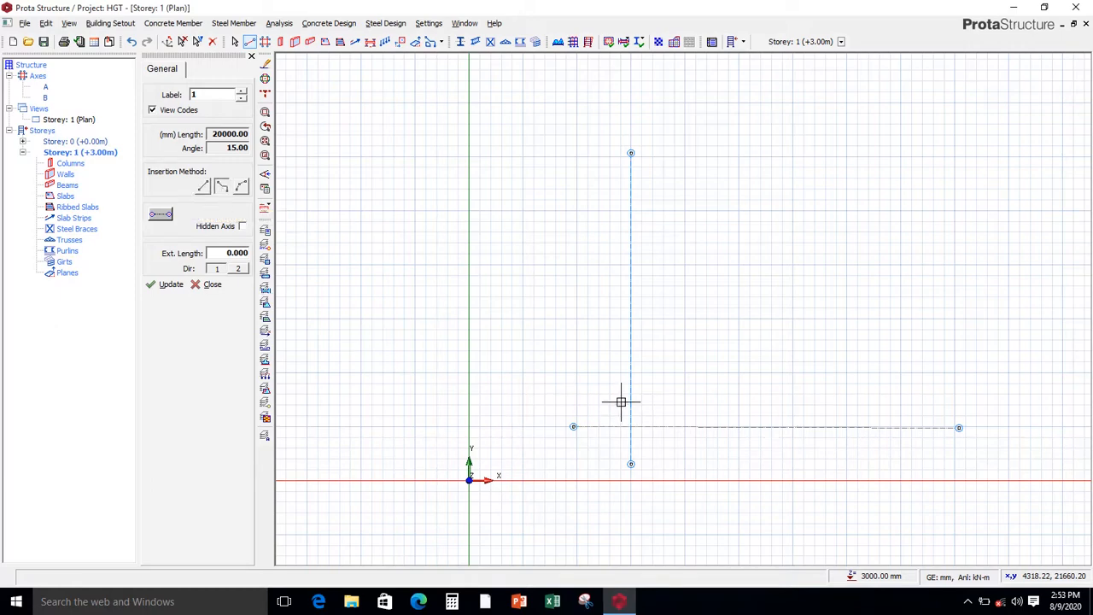
{"action": "left_click", "coordinate": [680, 374]}
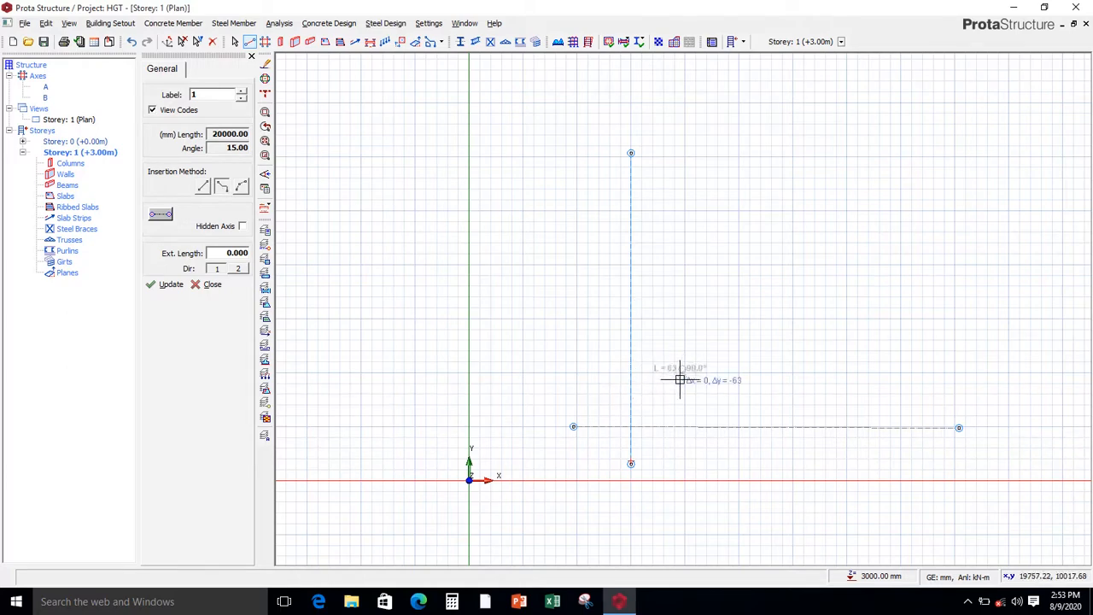
{"action": "left_click", "coordinate": [777, 266]}
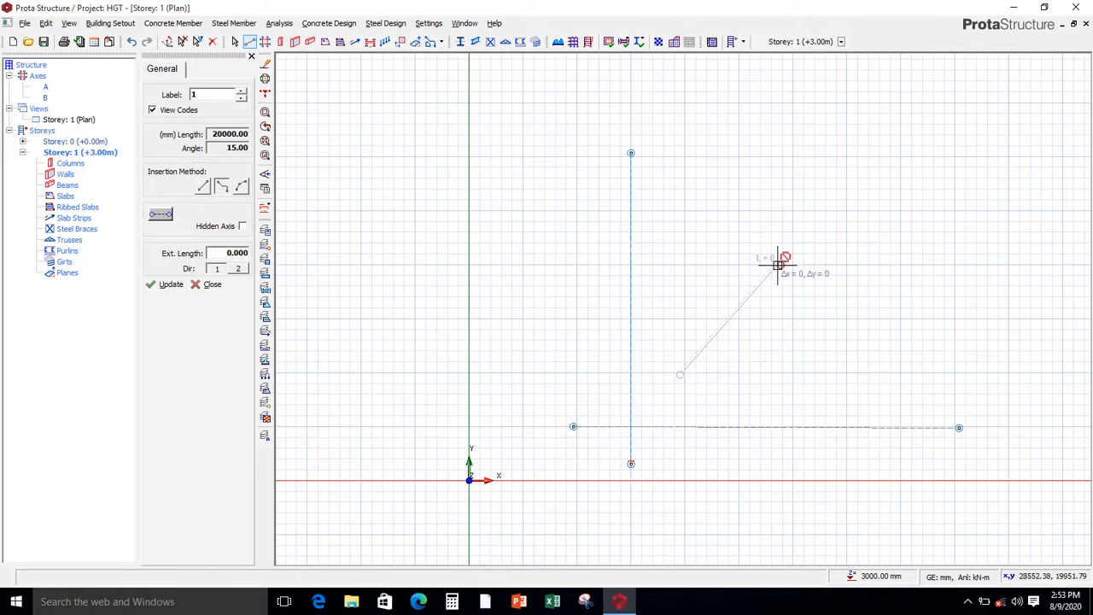
{"action": "left_click", "coordinate": [920, 270]}
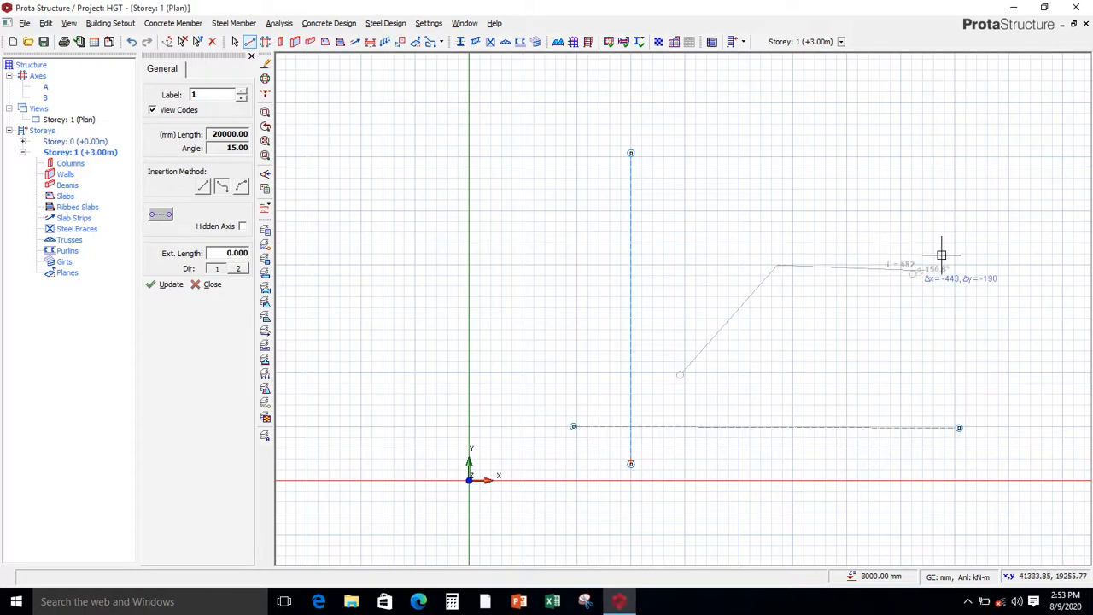
{"action": "left_click", "coordinate": [978, 191]}
{"action": "left_click", "coordinate": [1028, 238]}
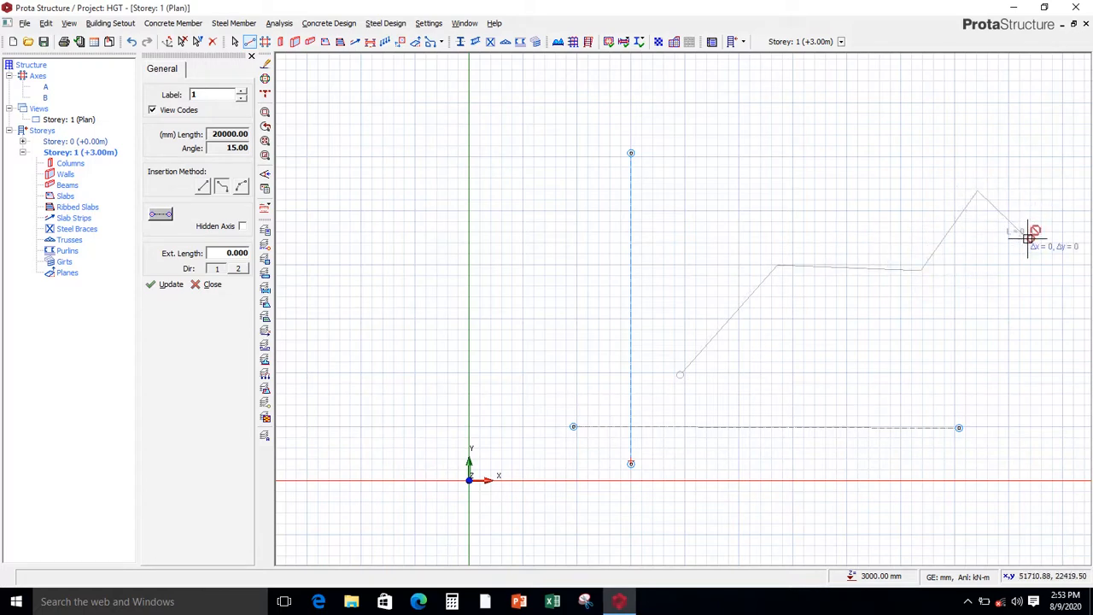
{"action": "right_click", "coordinate": [1013, 277]}
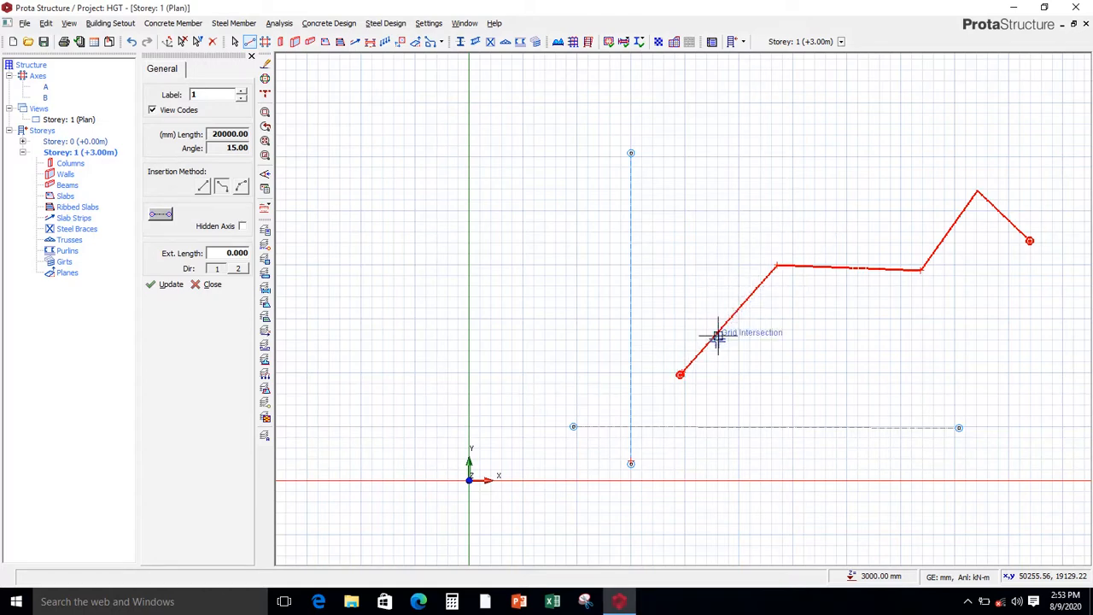
{"action": "left_click", "coordinate": [746, 297]}
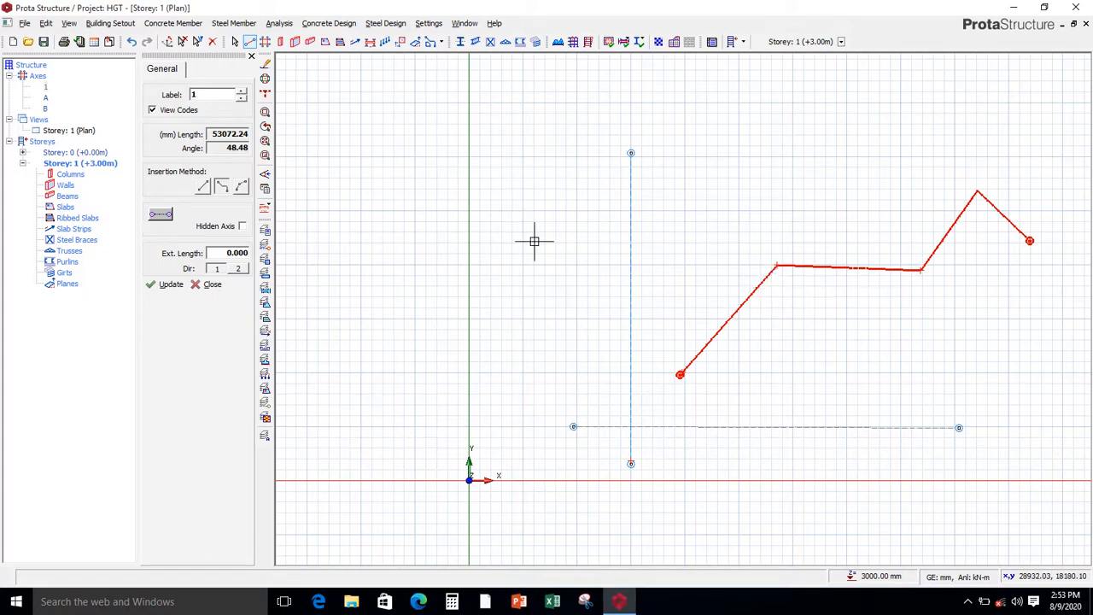
Step: Draw a shallow upward-bulging arc axis about 35,225 mm long across the top of the vertical axis, and close the axis settings
{"action": "left_click", "coordinate": [242, 188]}
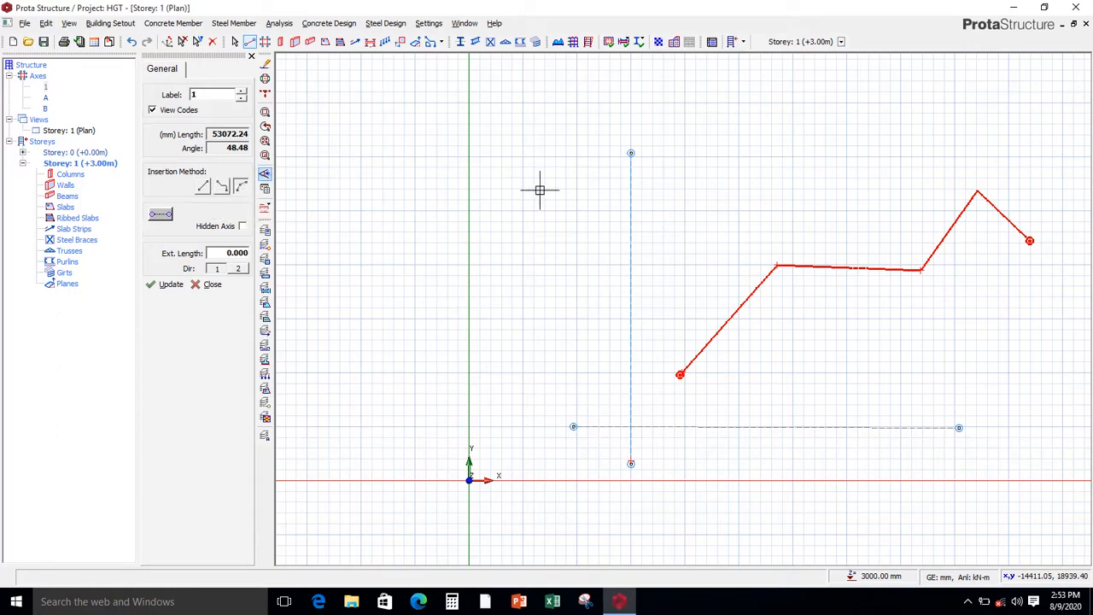
{"action": "left_click", "coordinate": [574, 158]}
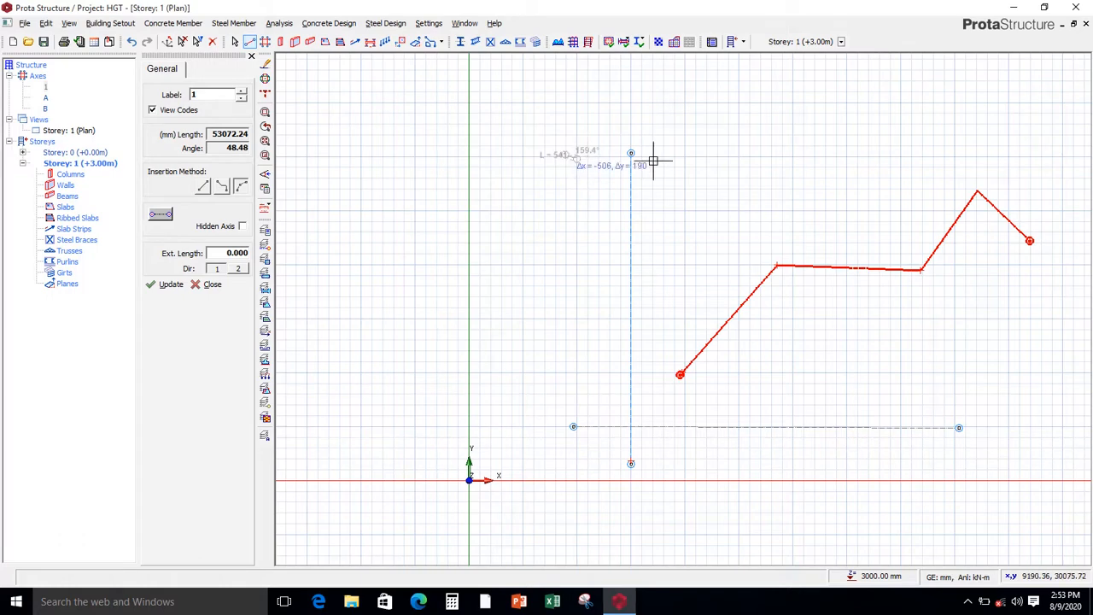
{"action": "left_click", "coordinate": [952, 157]}
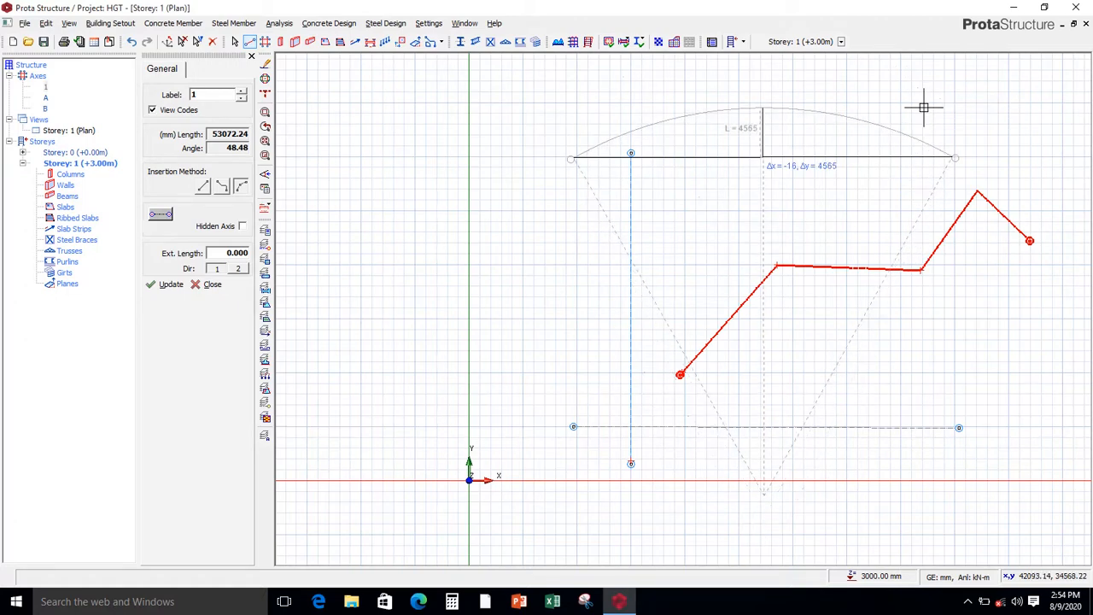
{"action": "key", "text": "Tab"}
{"action": "key", "text": "Return"}
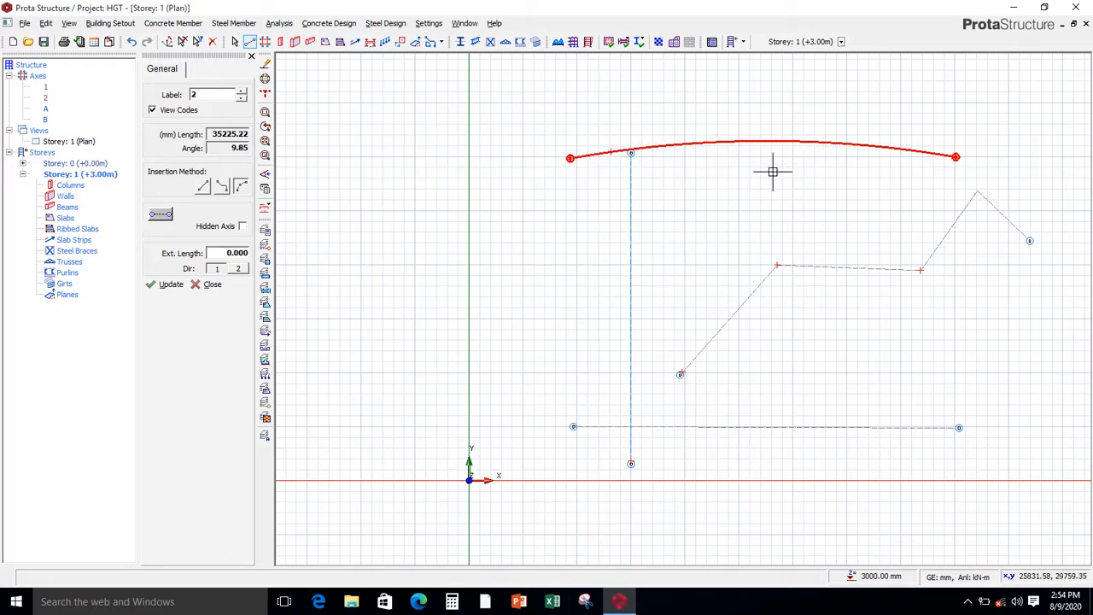
{"action": "scroll", "coordinate": [762, 157], "scroll_direction": "up", "scroll_amount": 1}
{"action": "scroll", "coordinate": [767, 111], "scroll_direction": "down", "scroll_amount": 5}
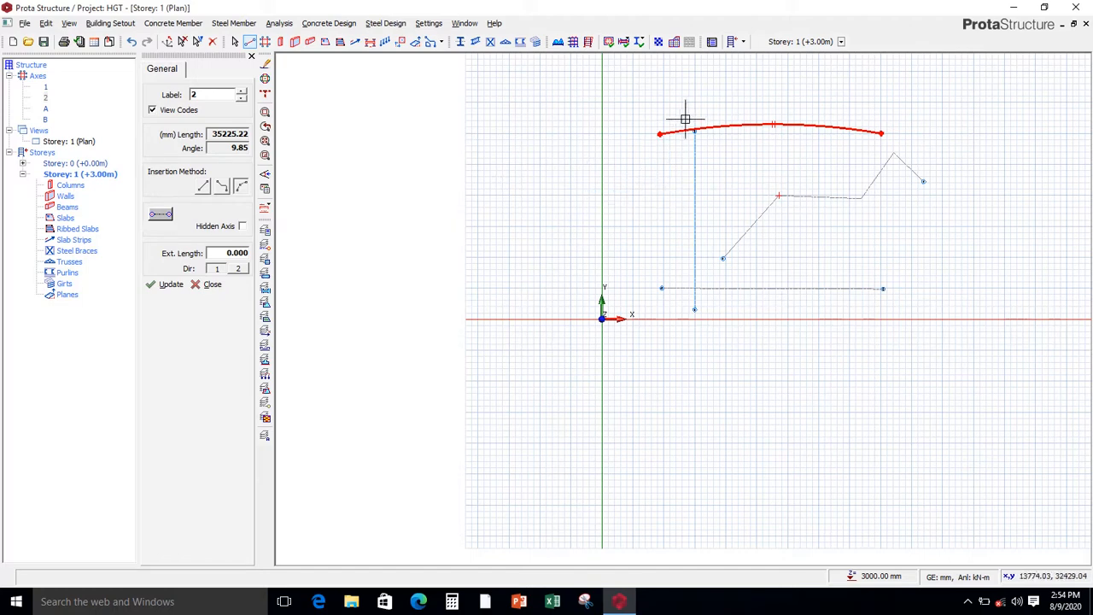
{"action": "left_click", "coordinate": [251, 56]}
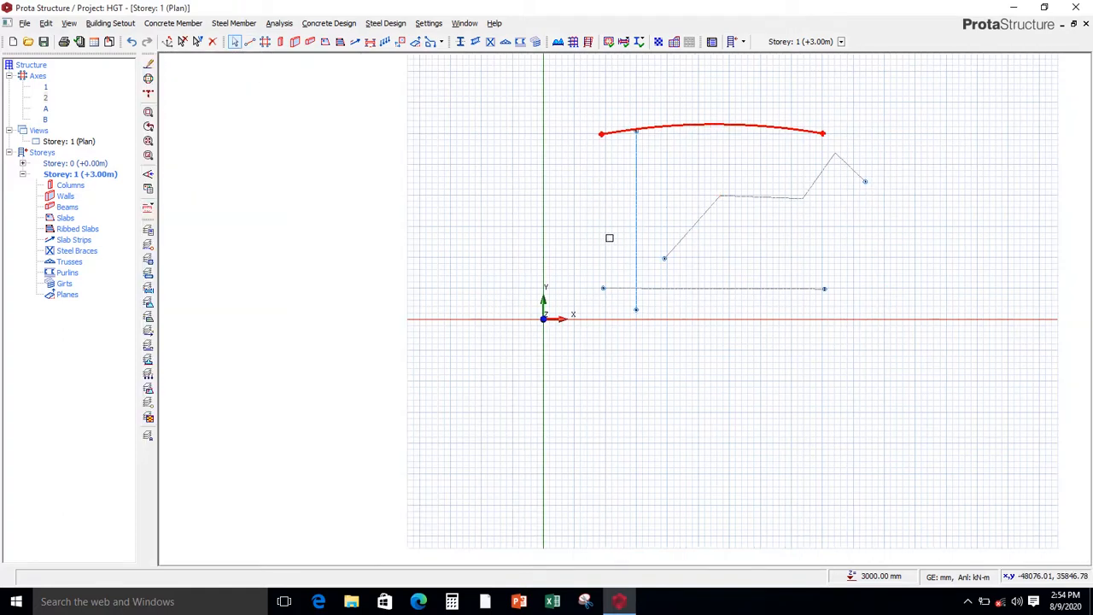
{"action": "scroll", "coordinate": [758, 95], "scroll_direction": "up", "scroll_amount": 3}
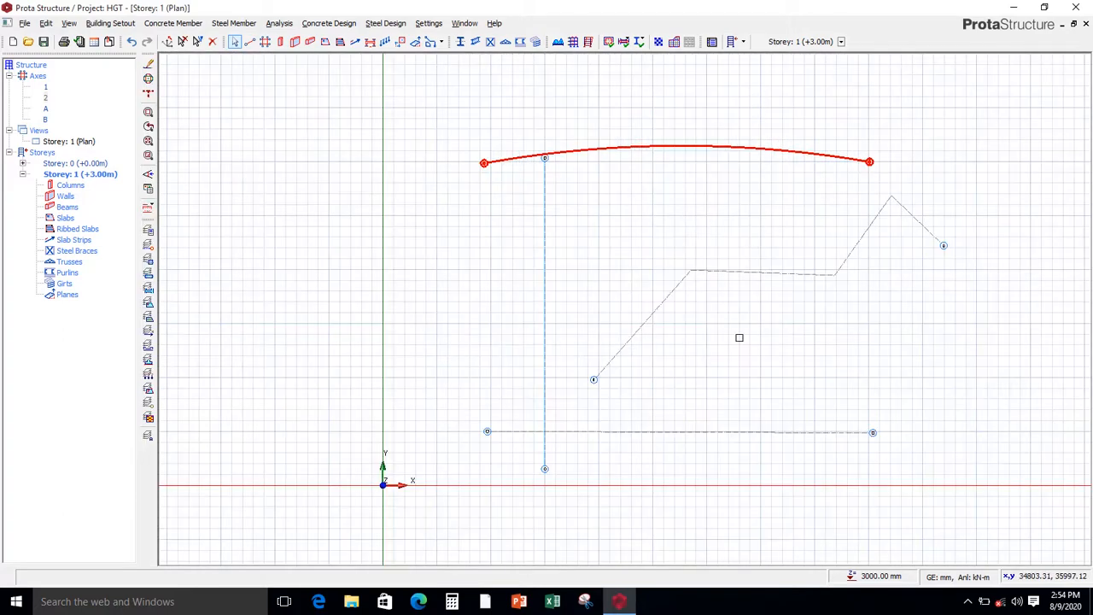
{"action": "scroll", "coordinate": [730, 451], "scroll_direction": "up", "scroll_amount": 2}
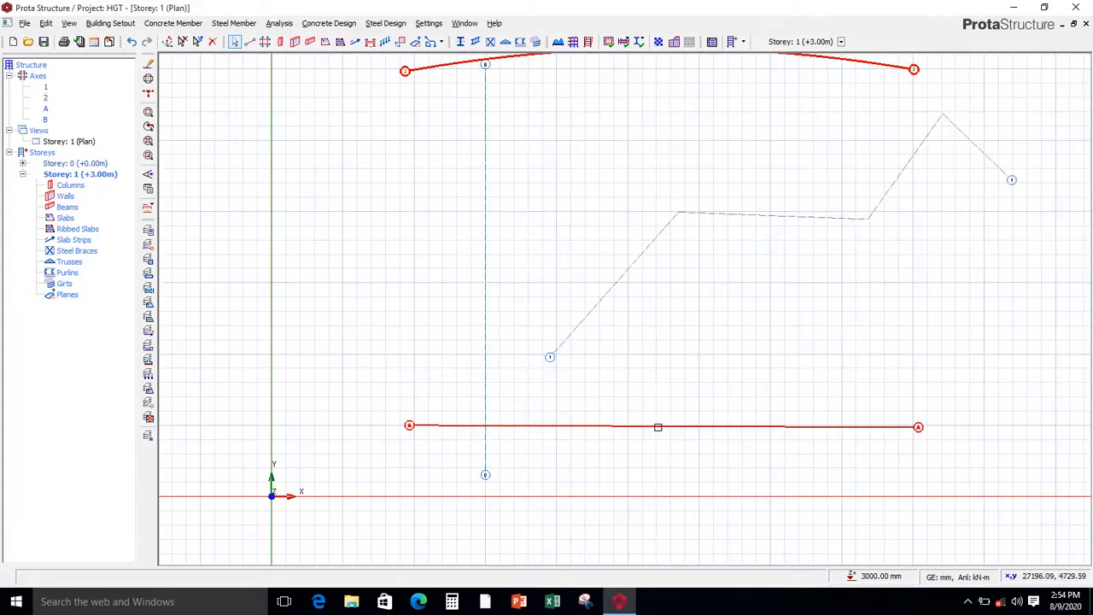
{"action": "left_click", "coordinate": [658, 426]}
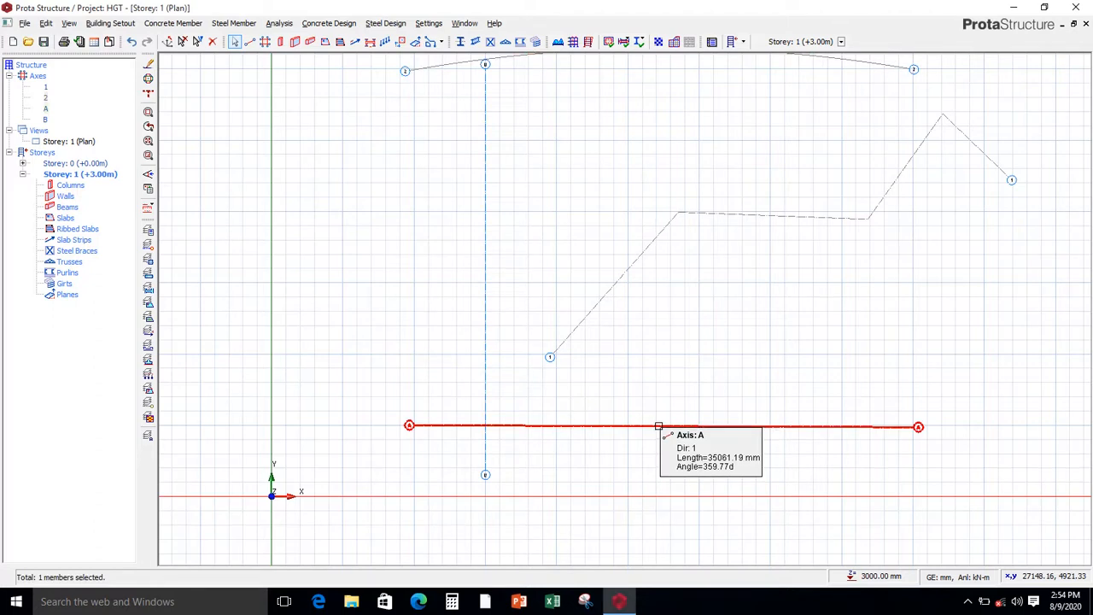
{"action": "right_click", "coordinate": [659, 426]}
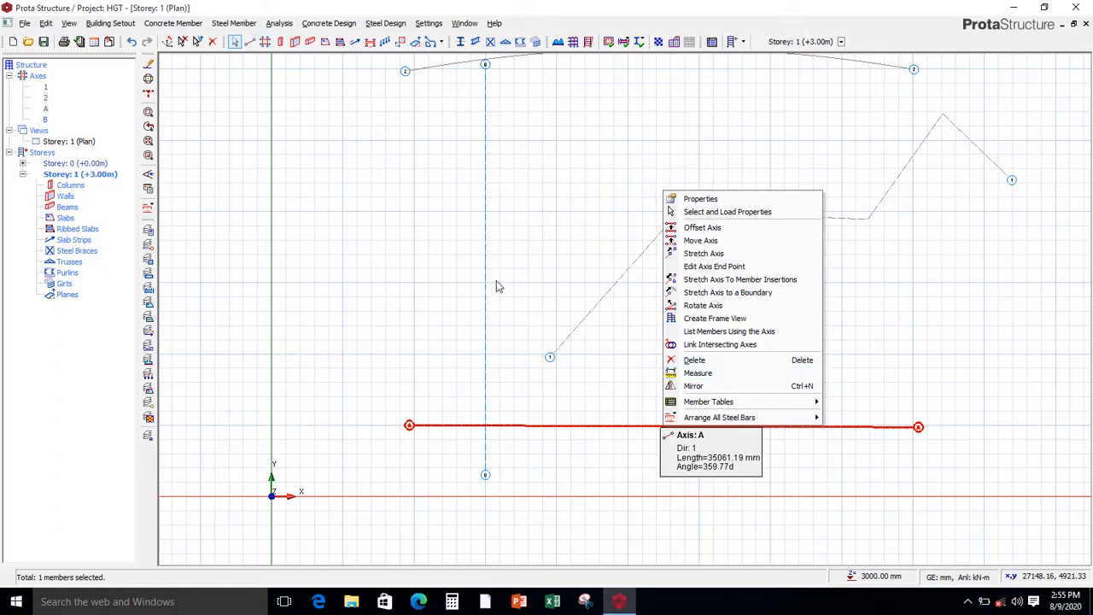
{"action": "left_click", "coordinate": [575, 181]}
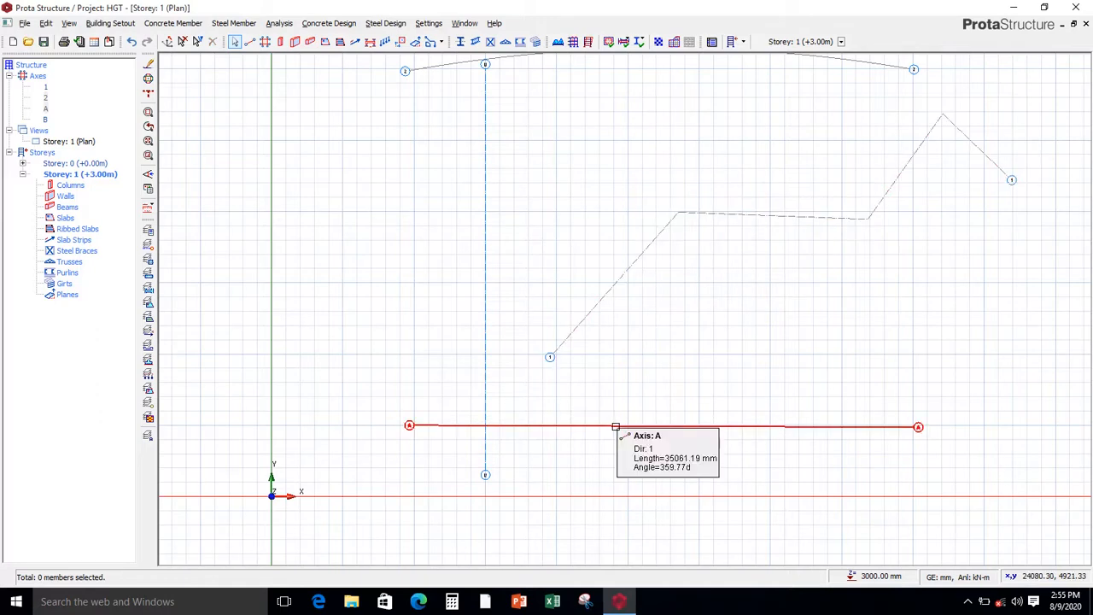
Step: Offset axis A upward to create four successive parallel axes between it and the arc axis
{"action": "left_click", "coordinate": [614, 426]}
{"action": "right_click", "coordinate": [616, 426]}
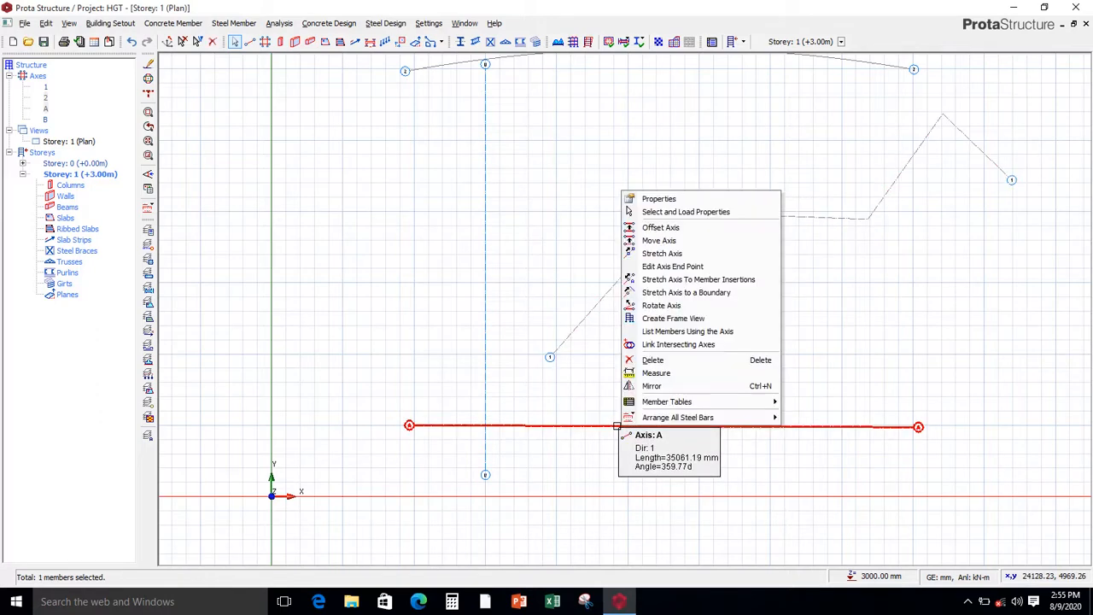
{"action": "left_click", "coordinate": [679, 228]}
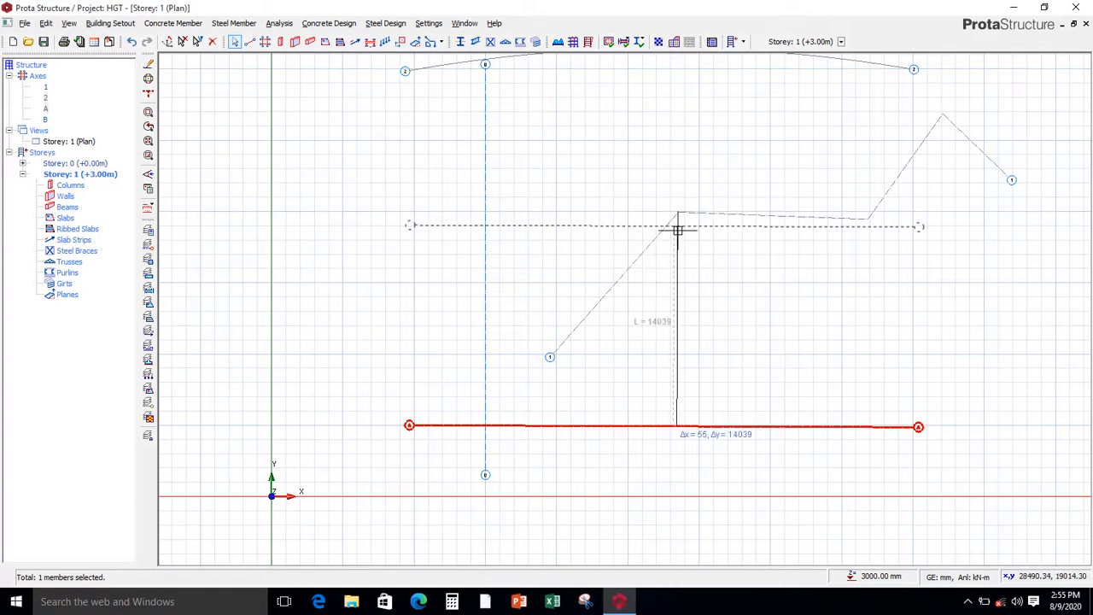
{"action": "left_click", "coordinate": [669, 336]}
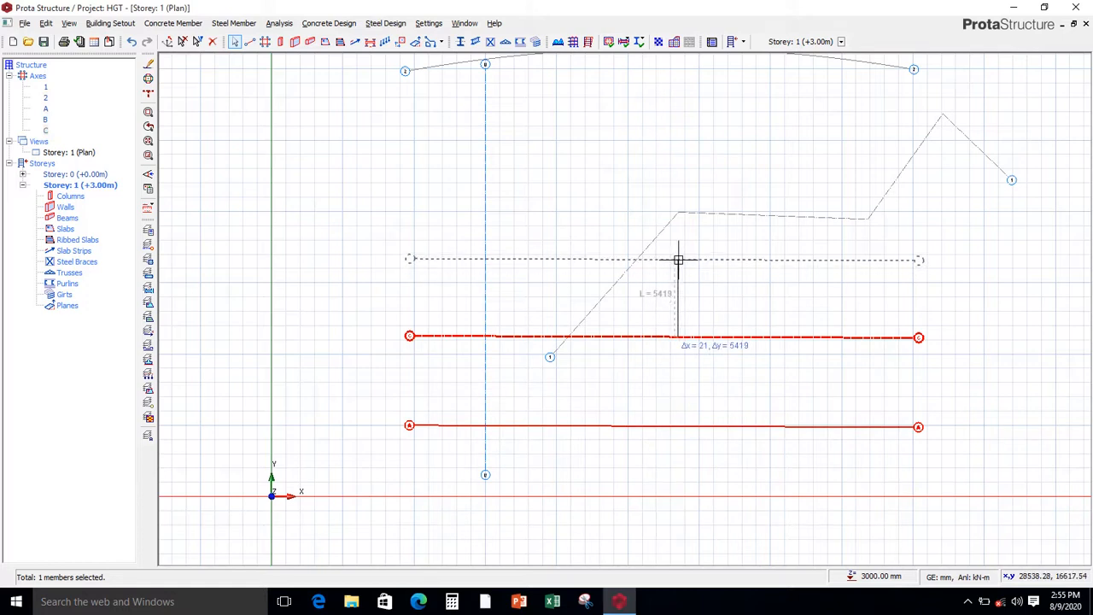
{"action": "left_click", "coordinate": [680, 190]}
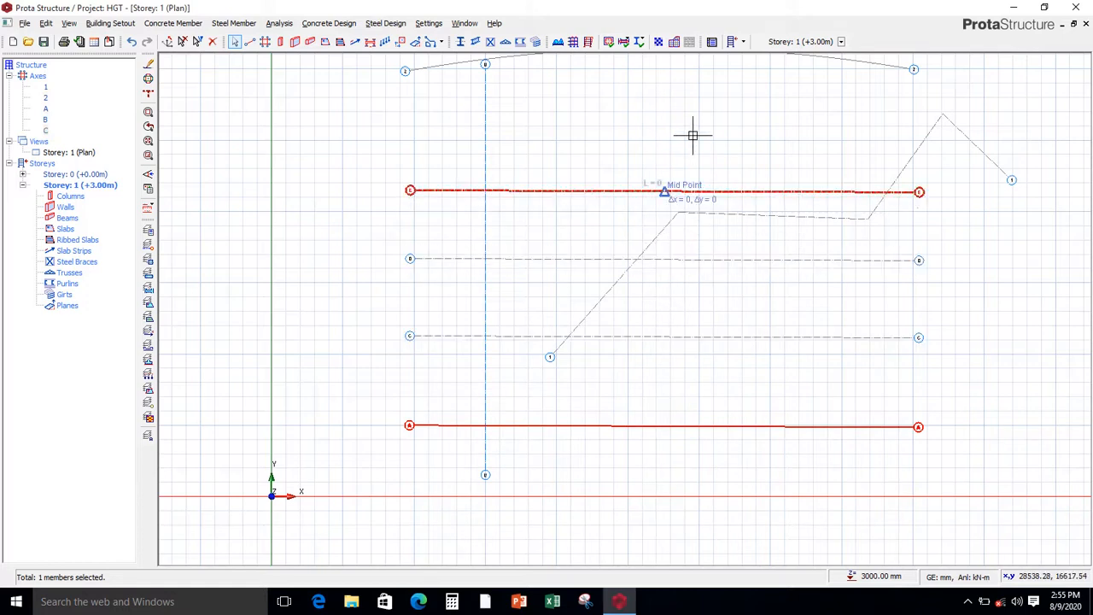
{"action": "left_click", "coordinate": [682, 120]}
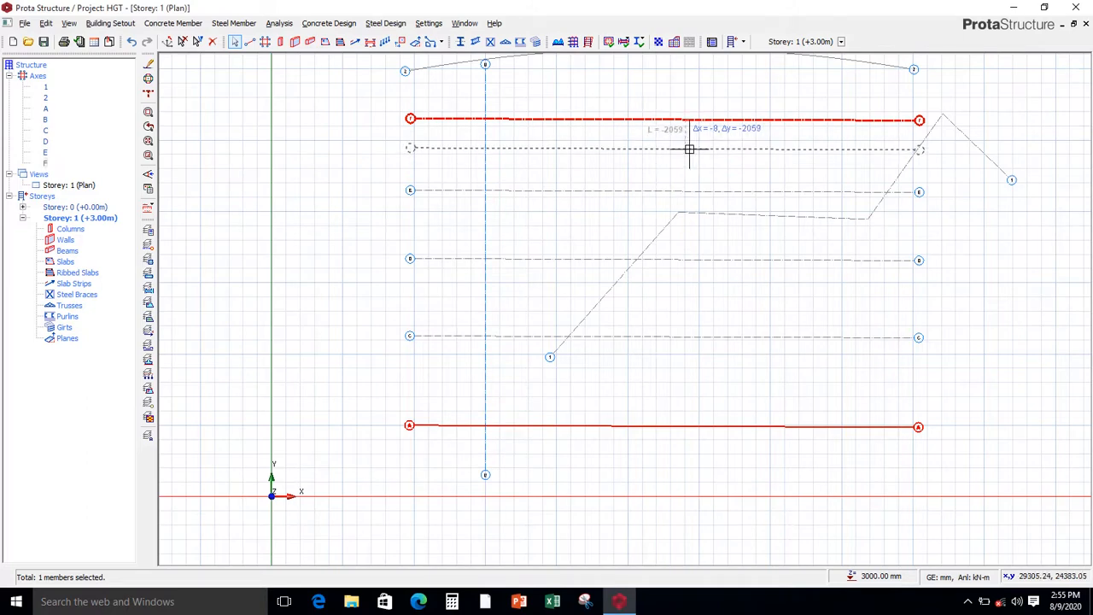
{"action": "key", "text": "Escape"}
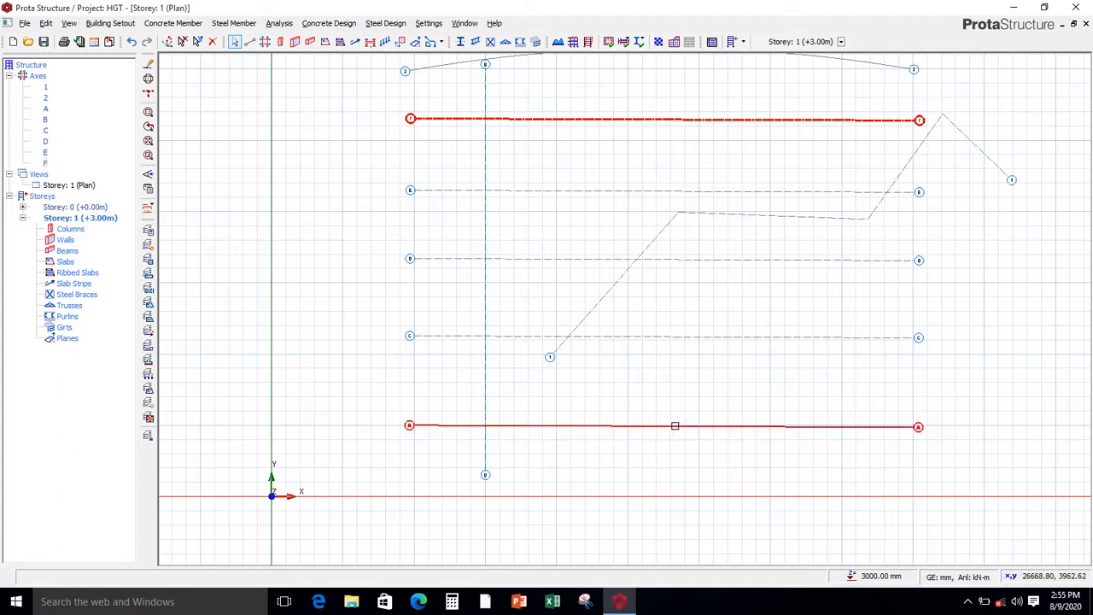
Step: Offset axis A upward by exactly 30000 mm to add a parallel axis above the arc, and end the offset command
{"action": "left_click", "coordinate": [674, 425]}
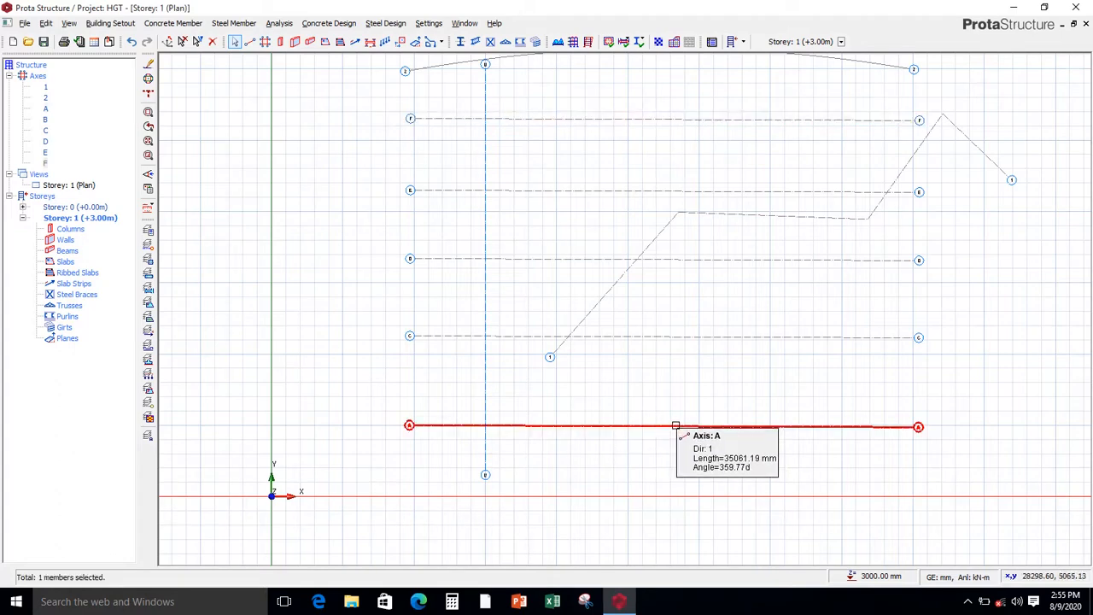
{"action": "right_click", "coordinate": [675, 425]}
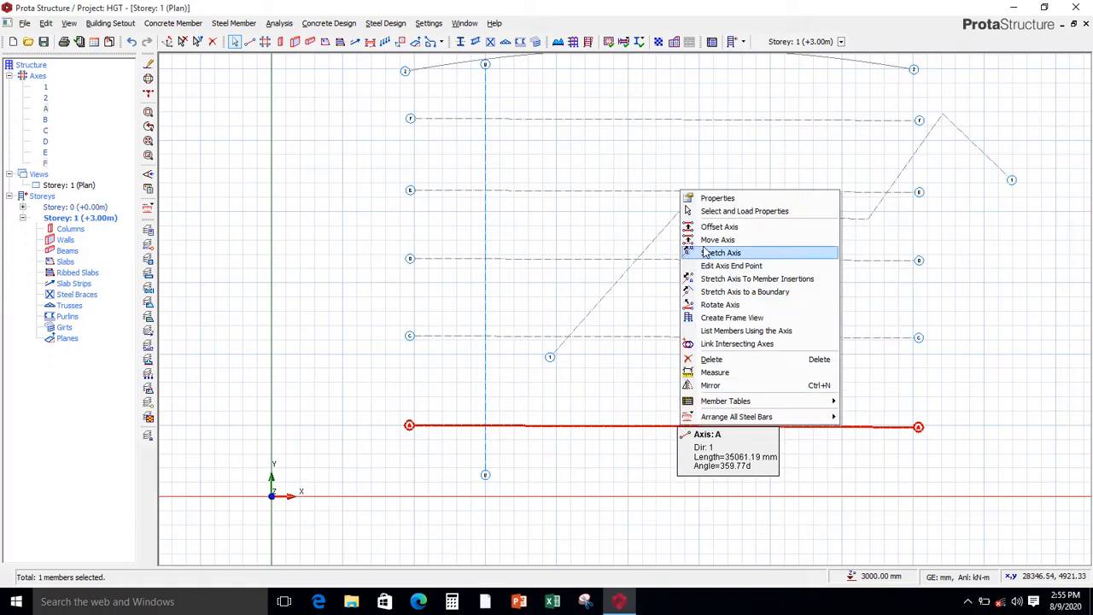
{"action": "left_click", "coordinate": [723, 228]}
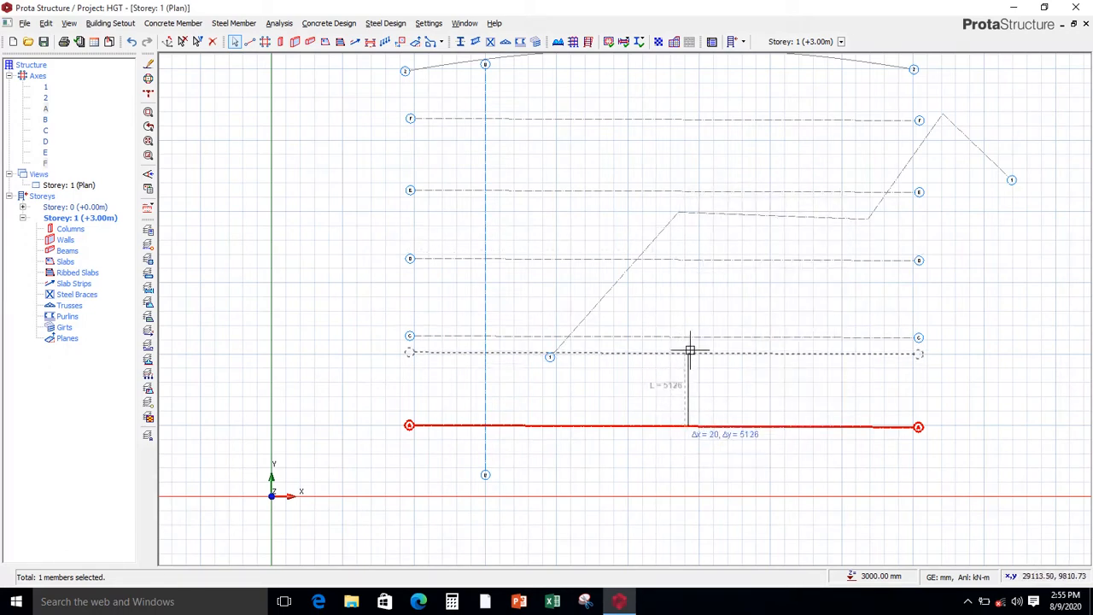
{"action": "key", "text": "Tab"}
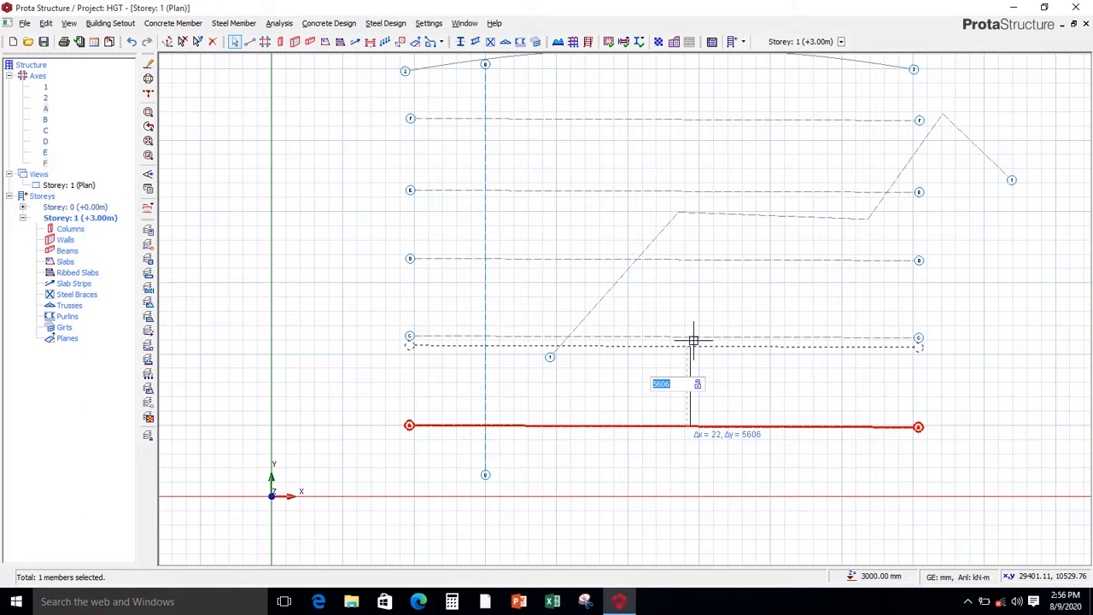
{"action": "type", "text": "30000"}
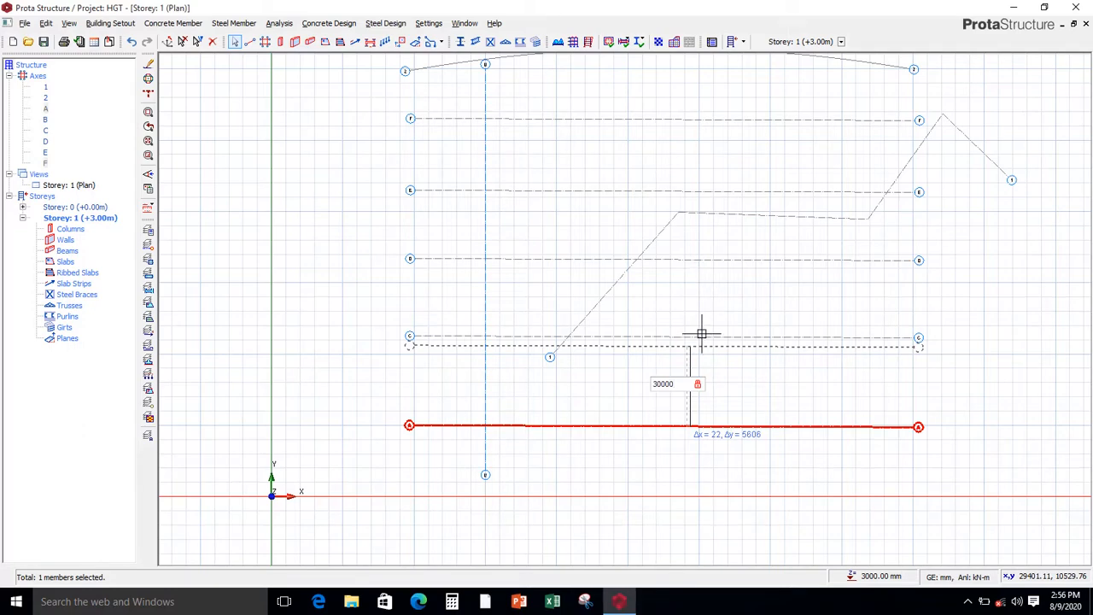
{"action": "key", "text": "Return"}
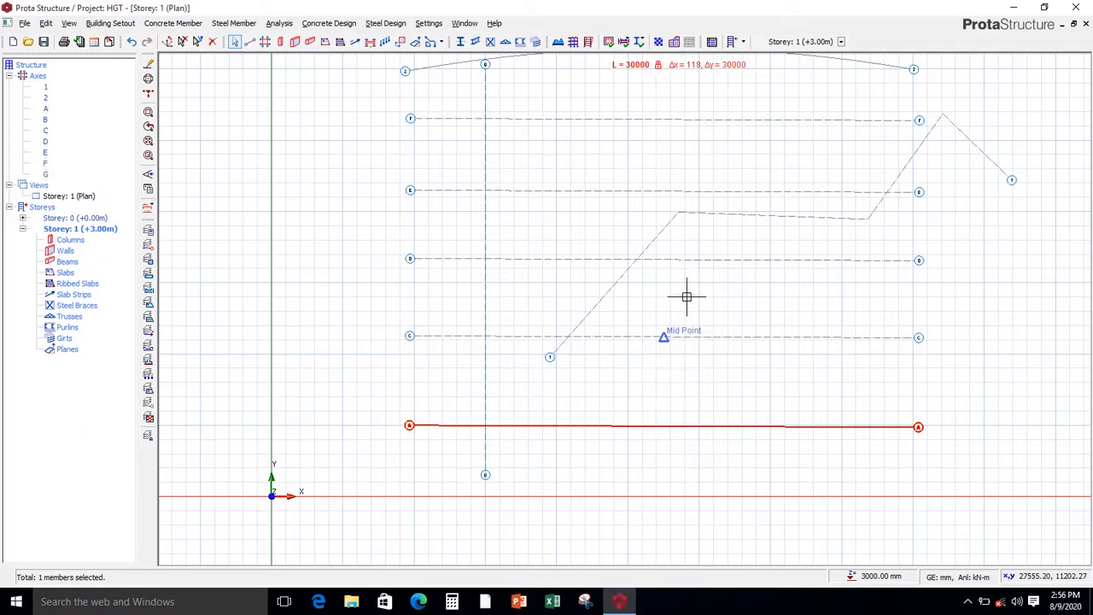
{"action": "scroll", "coordinate": [686, 297], "scroll_direction": "down", "scroll_amount": 3}
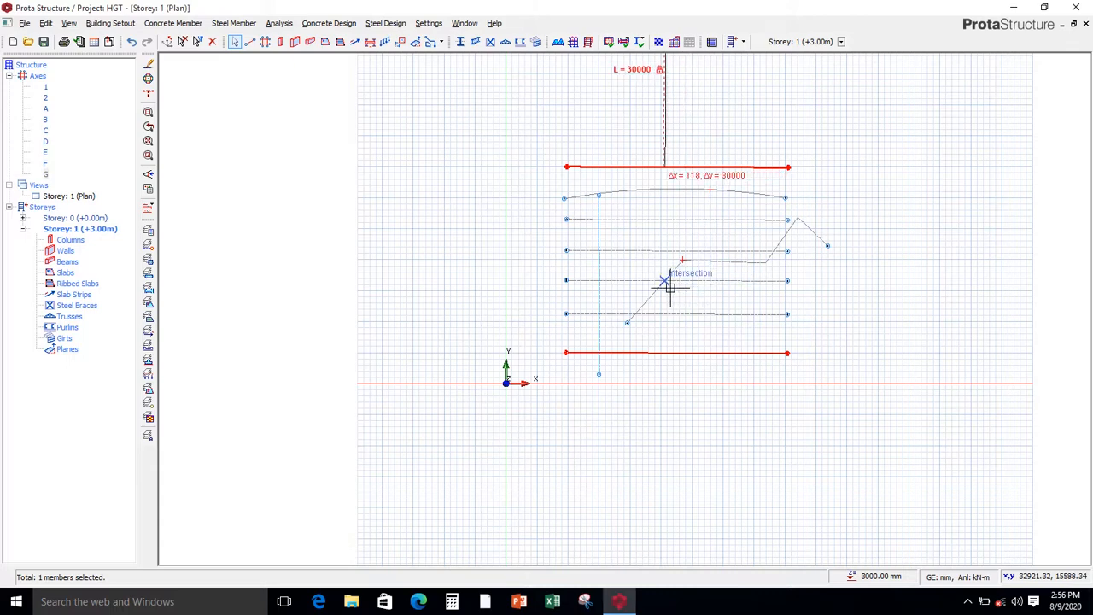
{"action": "key", "text": "Escape"}
{"action": "key", "text": "Escape"}
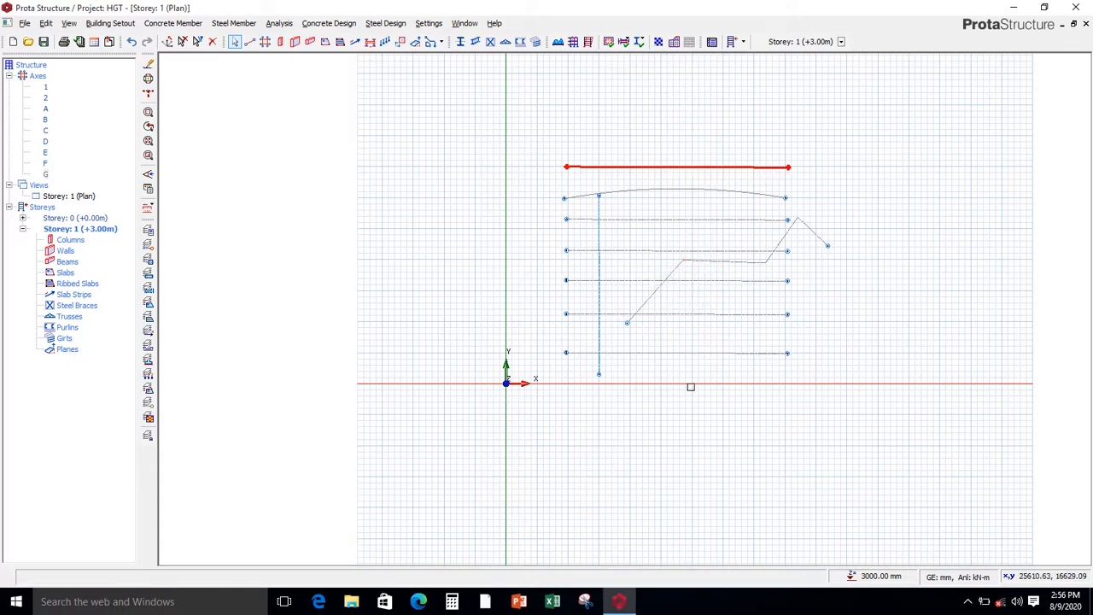
Step: Stretch the left end of axis A outward along its line to a total length of about 37,866 mm
{"action": "left_click", "coordinate": [692, 352]}
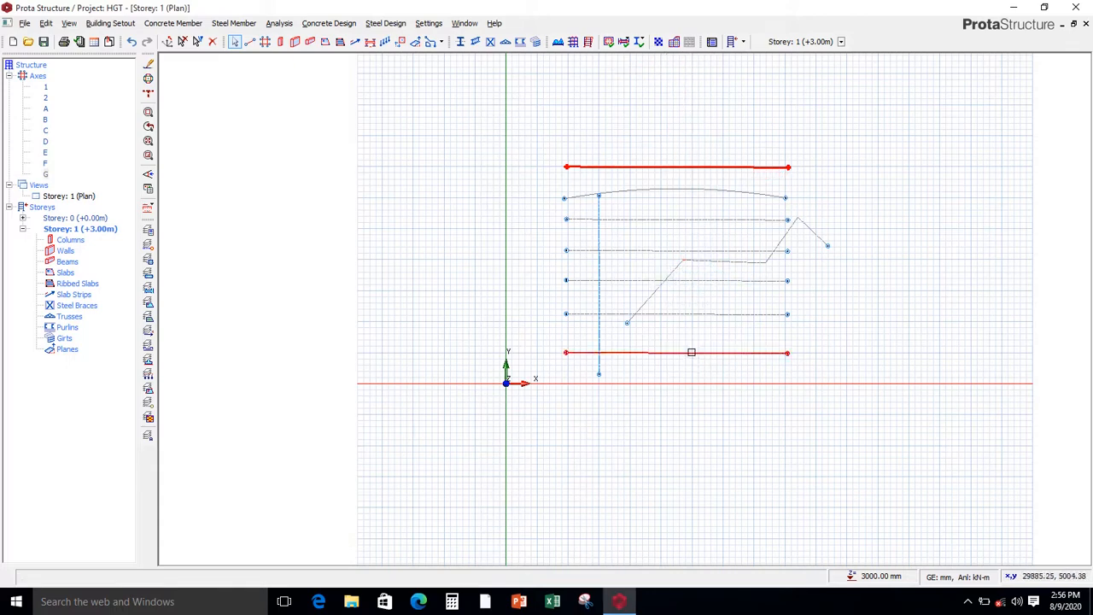
{"action": "left_click", "coordinate": [691, 351]}
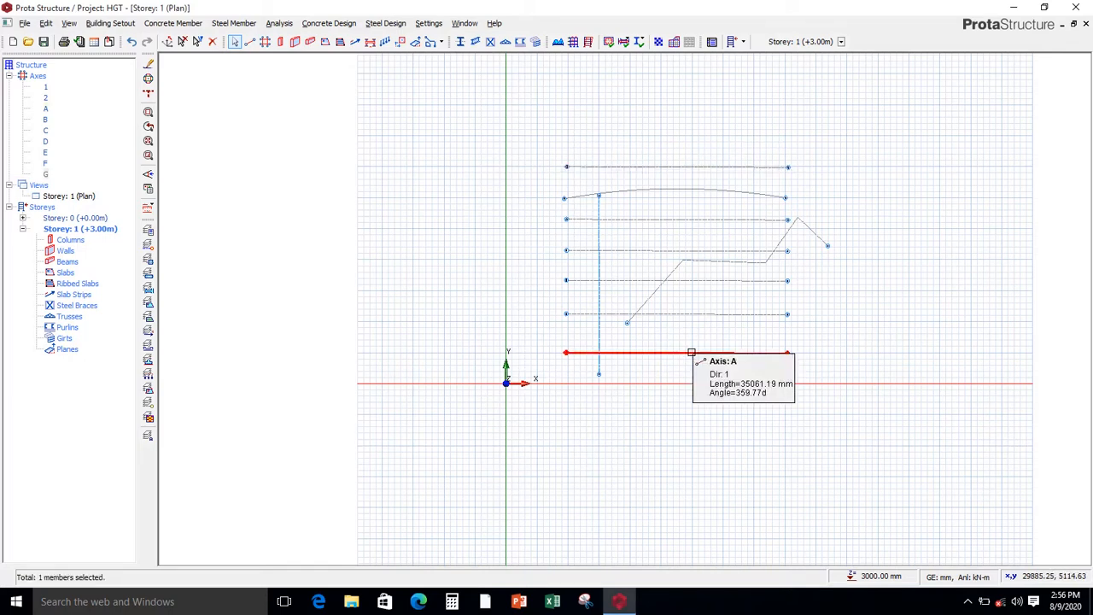
{"action": "right_click", "coordinate": [692, 352]}
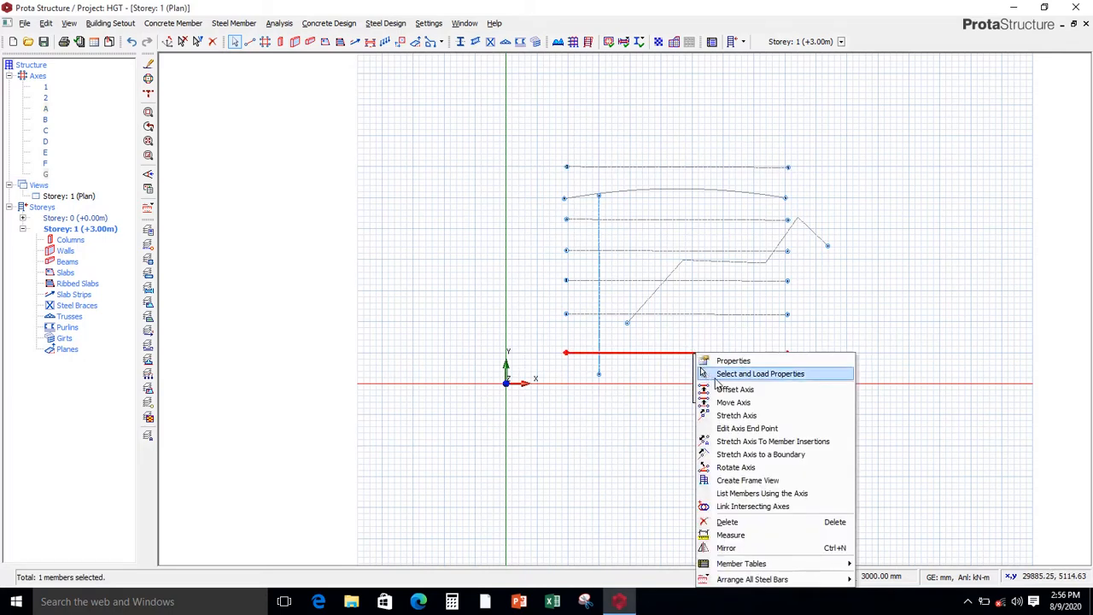
{"action": "left_click", "coordinate": [754, 420]}
{"action": "scroll", "coordinate": [578, 369], "scroll_direction": "up", "scroll_amount": 2}
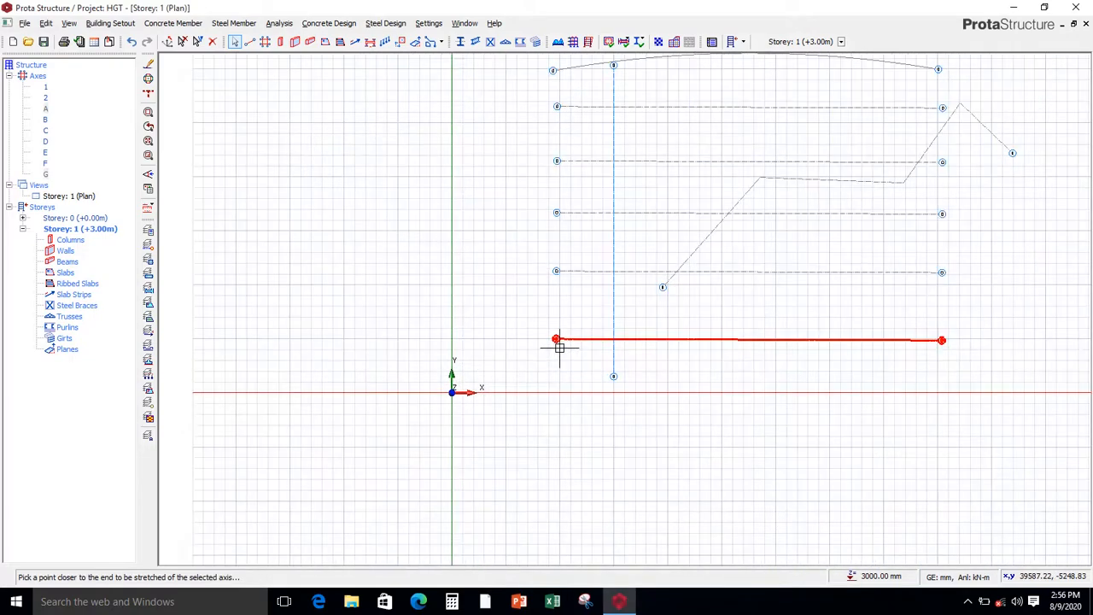
{"action": "scroll", "coordinate": [559, 347], "scroll_direction": "up", "scroll_amount": 4}
{"action": "scroll", "coordinate": [547, 333], "scroll_direction": "up", "scroll_amount": 3}
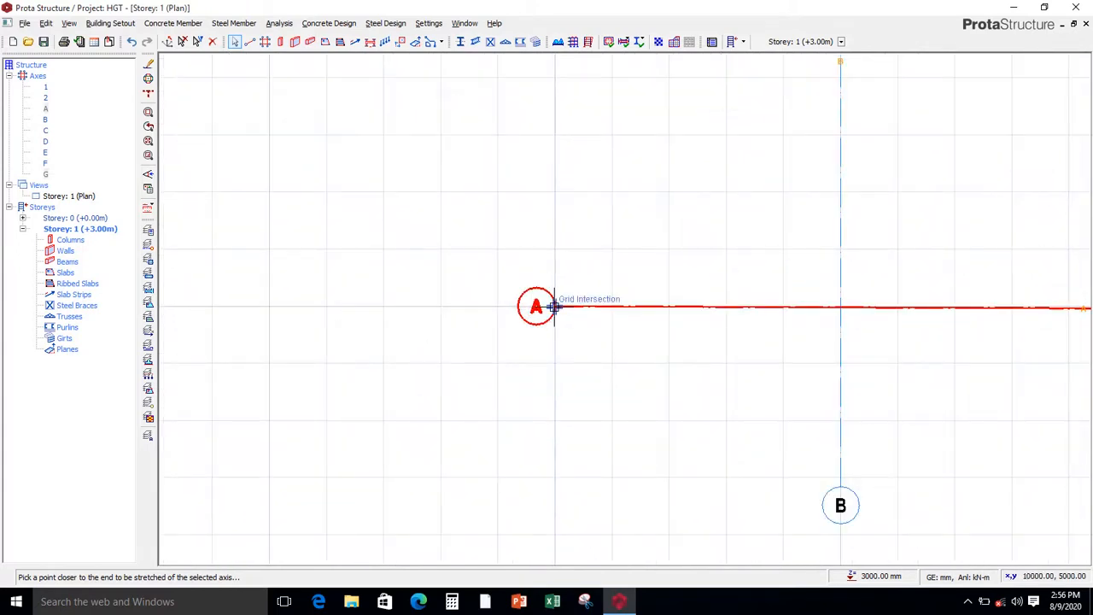
{"action": "left_click", "coordinate": [555, 307]}
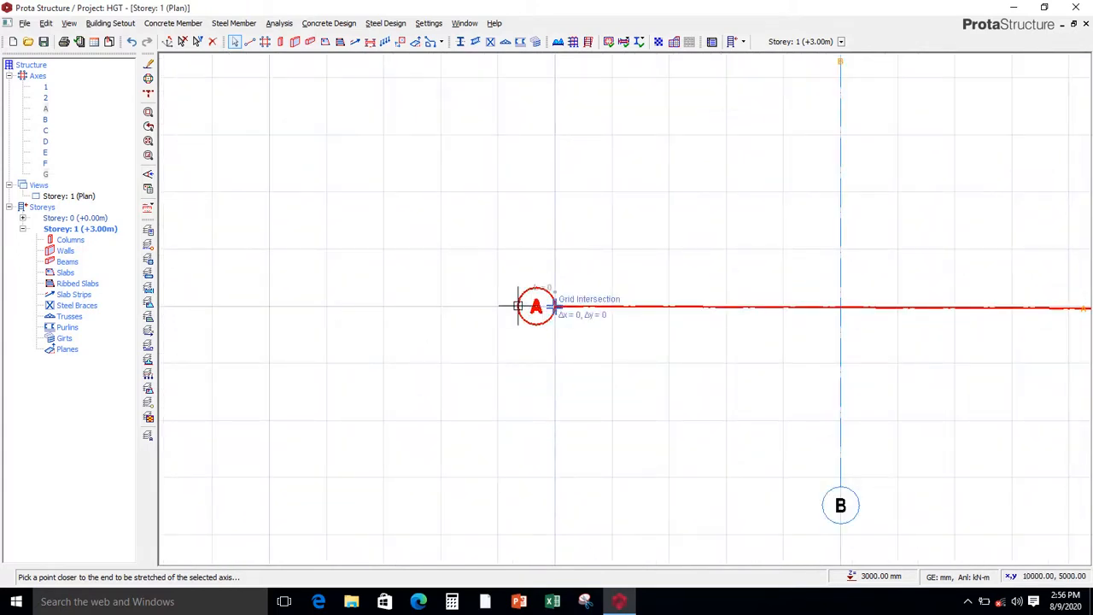
{"action": "left_click", "coordinate": [394, 306]}
{"action": "scroll", "coordinate": [588, 368], "scroll_direction": "down", "scroll_amount": 4}
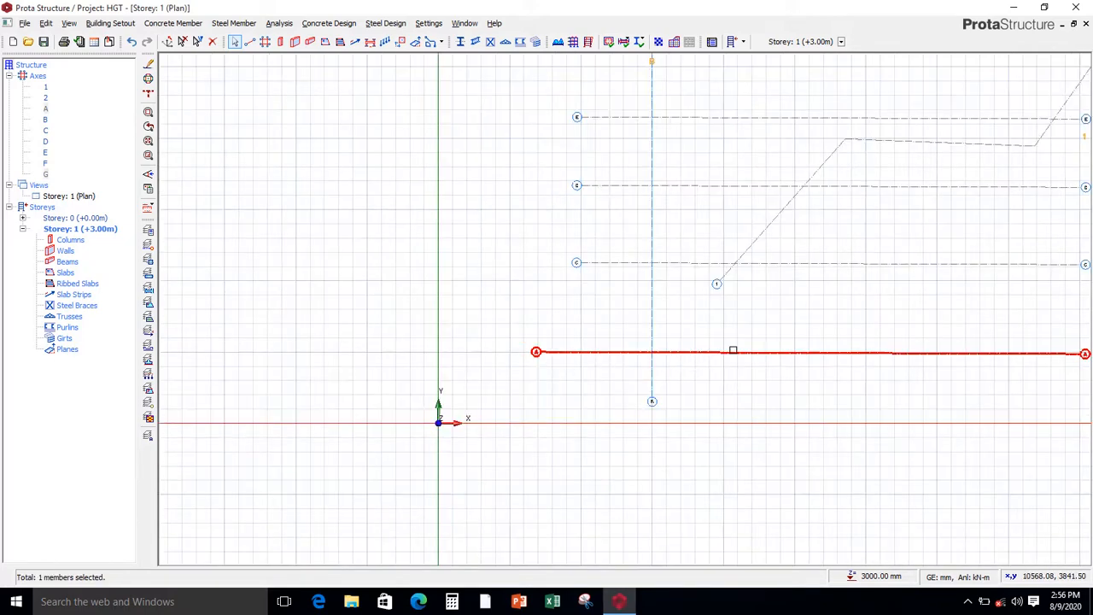
Step: Preview a parallel upward move of axis A, and cancel the move without placing it
{"action": "mouse_move", "coordinate": [733, 351]}
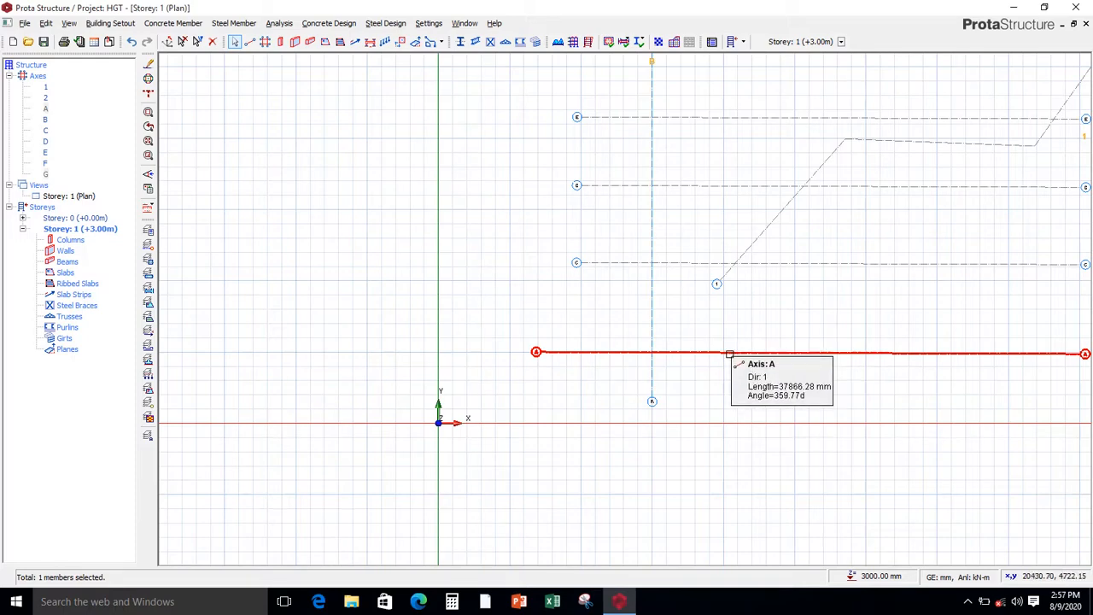
{"action": "right_click", "coordinate": [730, 354]}
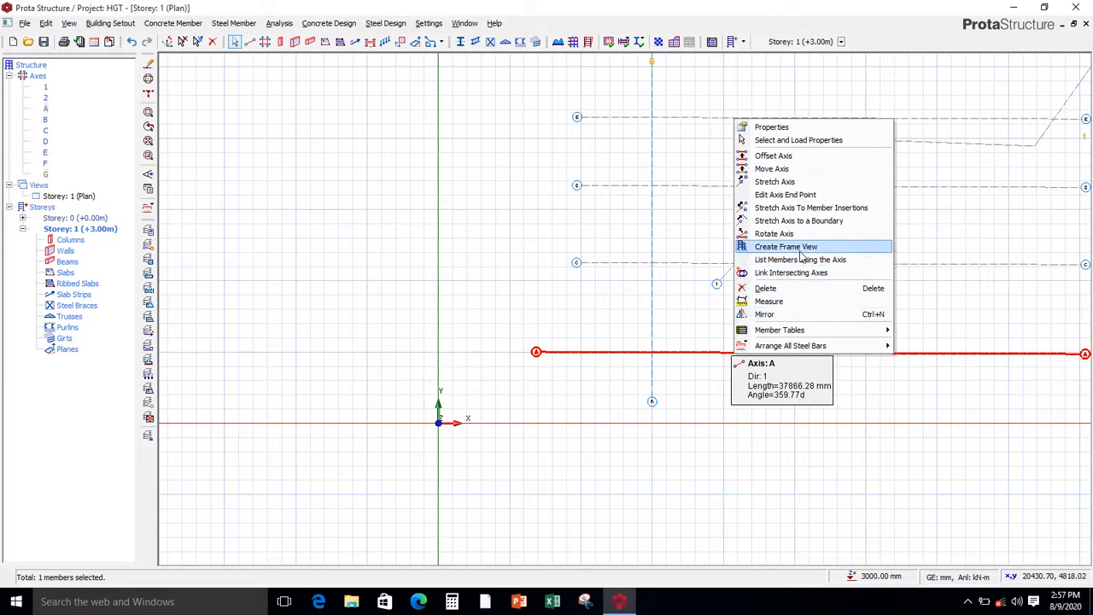
{"action": "left_click", "coordinate": [771, 168]}
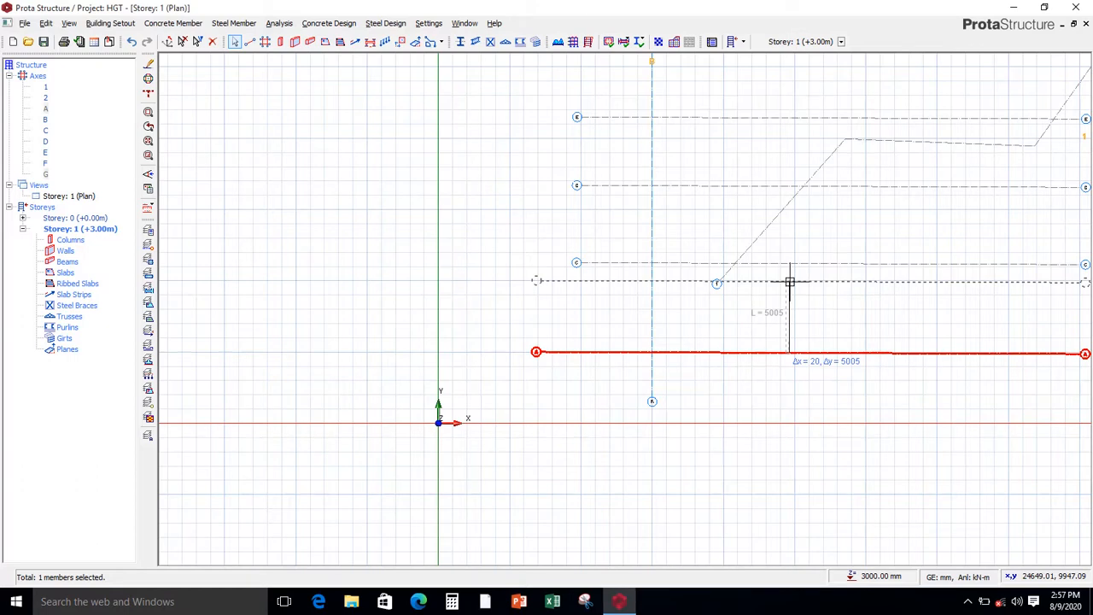
{"action": "key", "text": "Escape"}
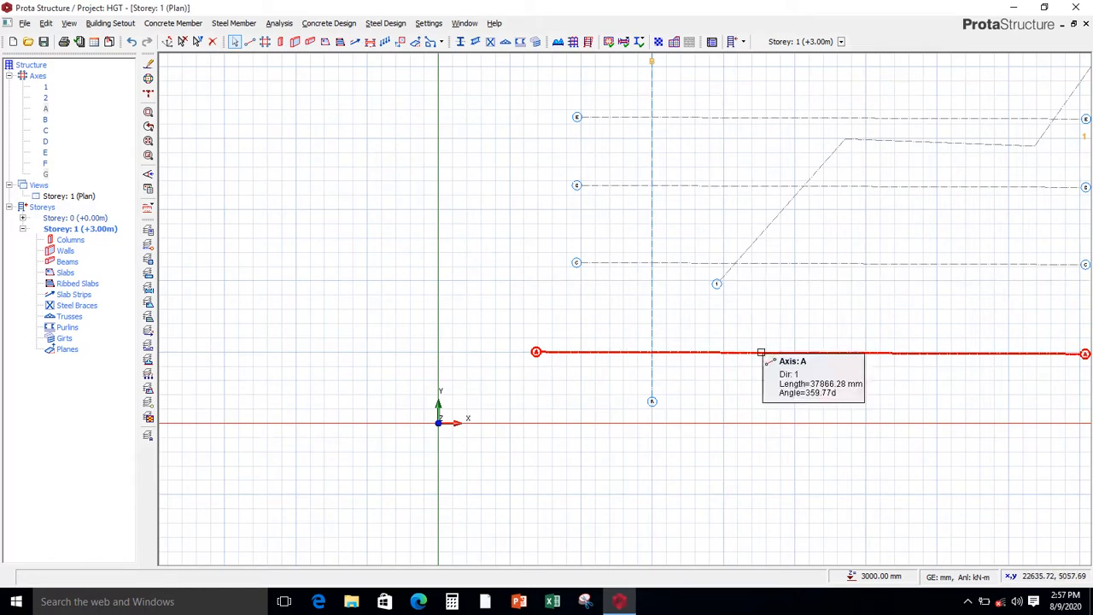
{"action": "left_click", "coordinate": [761, 353]}
{"action": "right_click", "coordinate": [762, 352]}
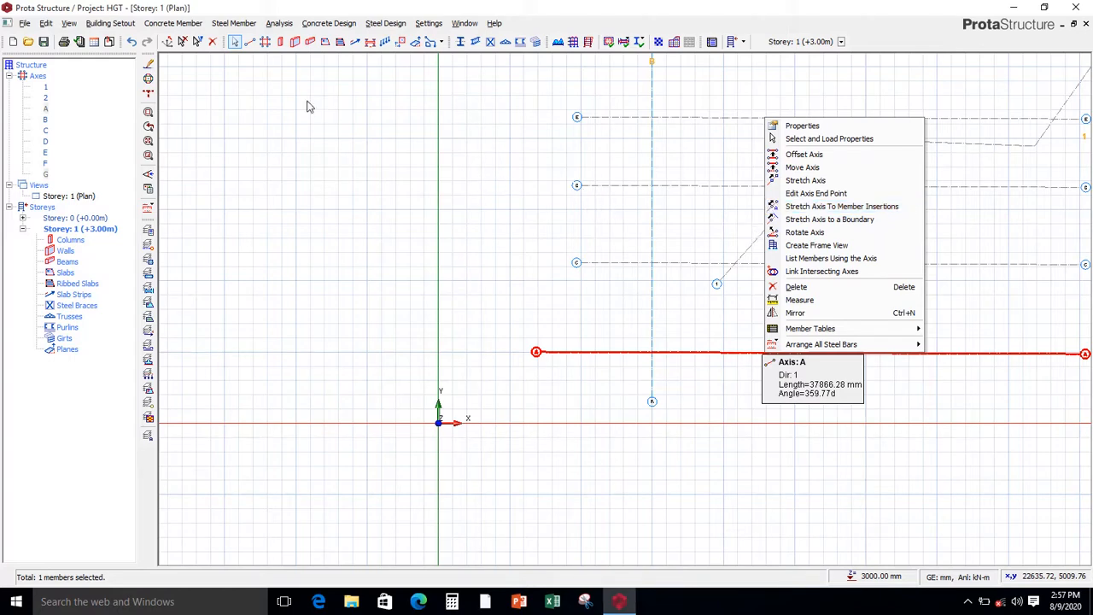
{"action": "left_click", "coordinate": [25, 23]}
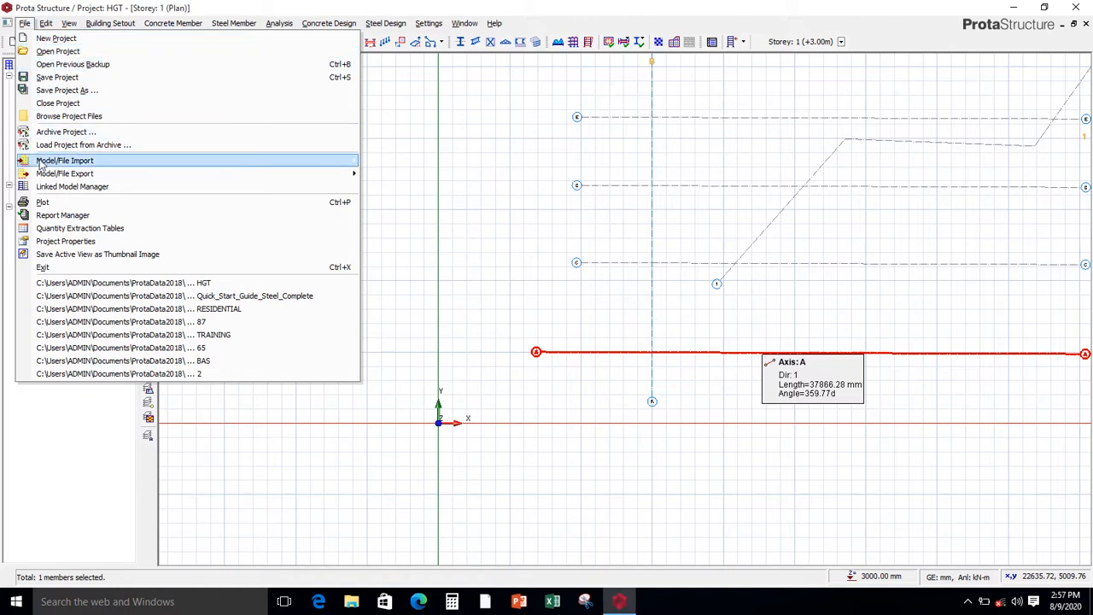
{"action": "mouse_move", "coordinate": [38, 162]}
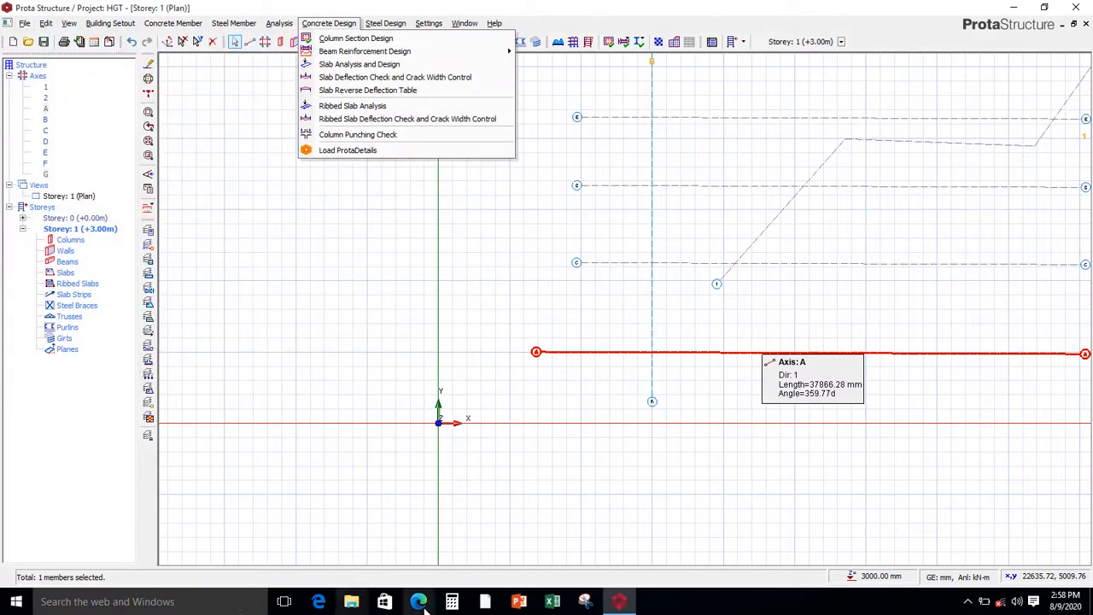
{"action": "left_click", "coordinate": [967, 601]}
{"action": "left_click", "coordinate": [967, 576]}
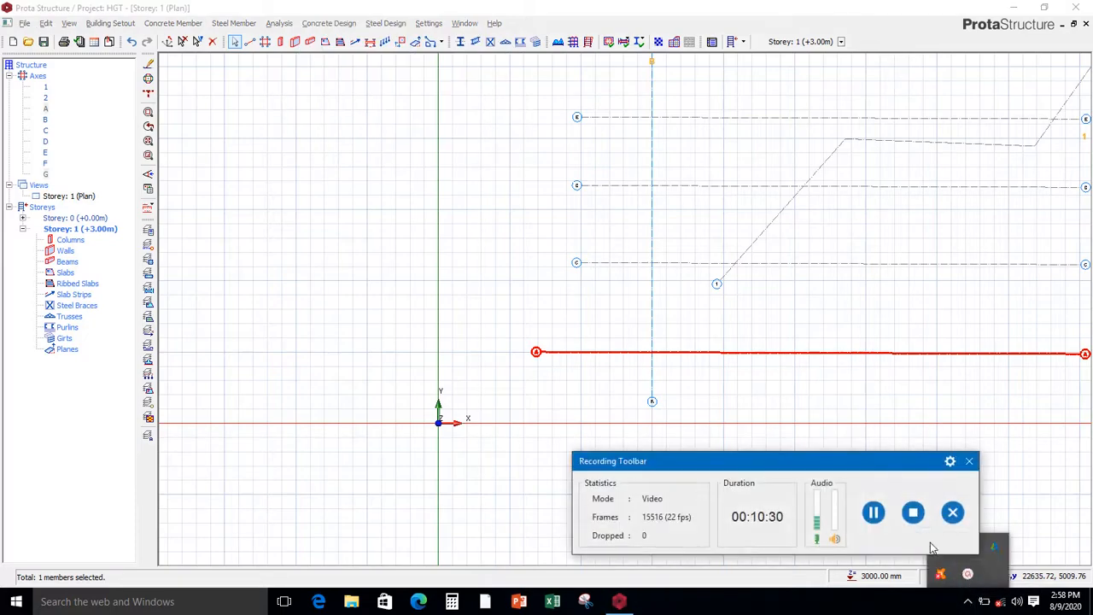